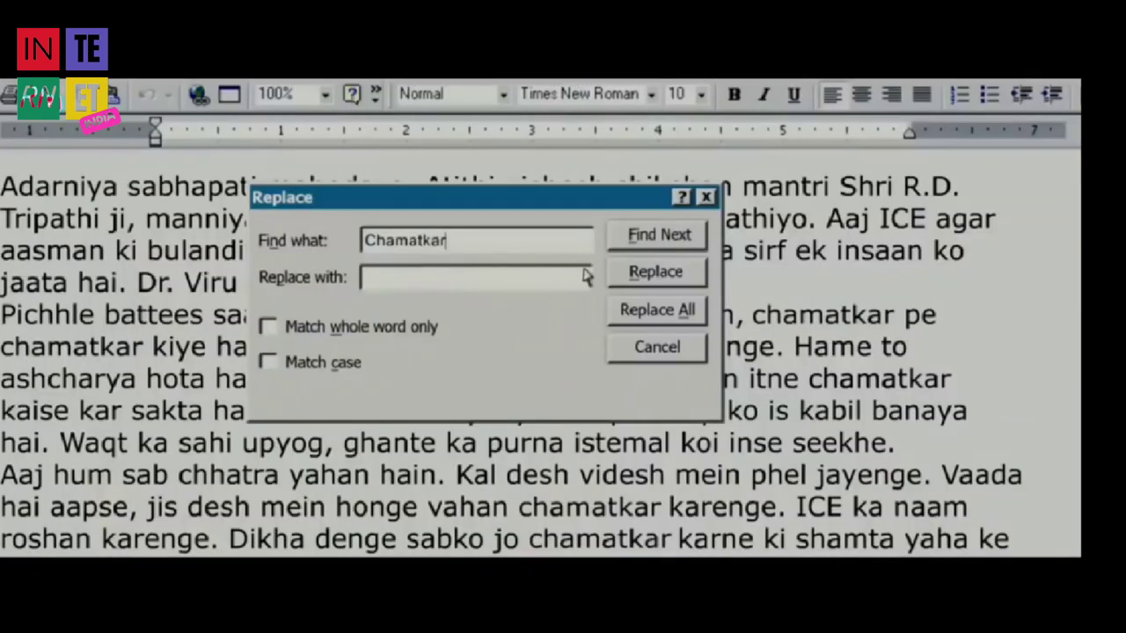
Replace every 'Chamatkar' in the speech with 'Balatkar' using Replace All
{"action": "left_click", "coordinate": [658, 236]}
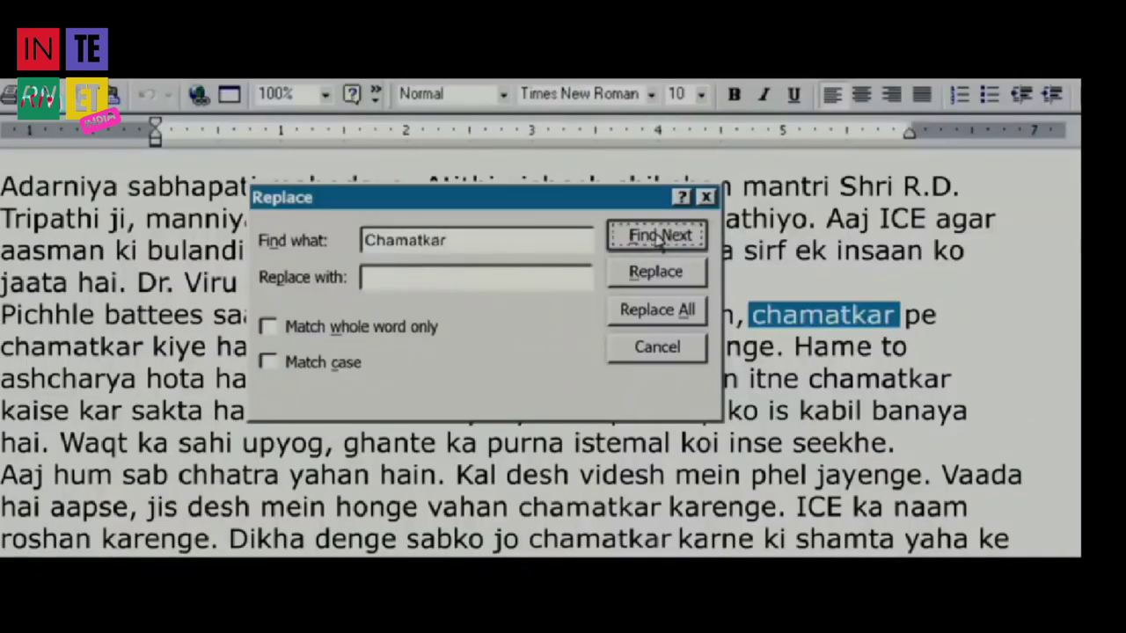
{"action": "type", "text": "Balatkar"}
{"action": "left_click", "coordinate": [657, 313]}
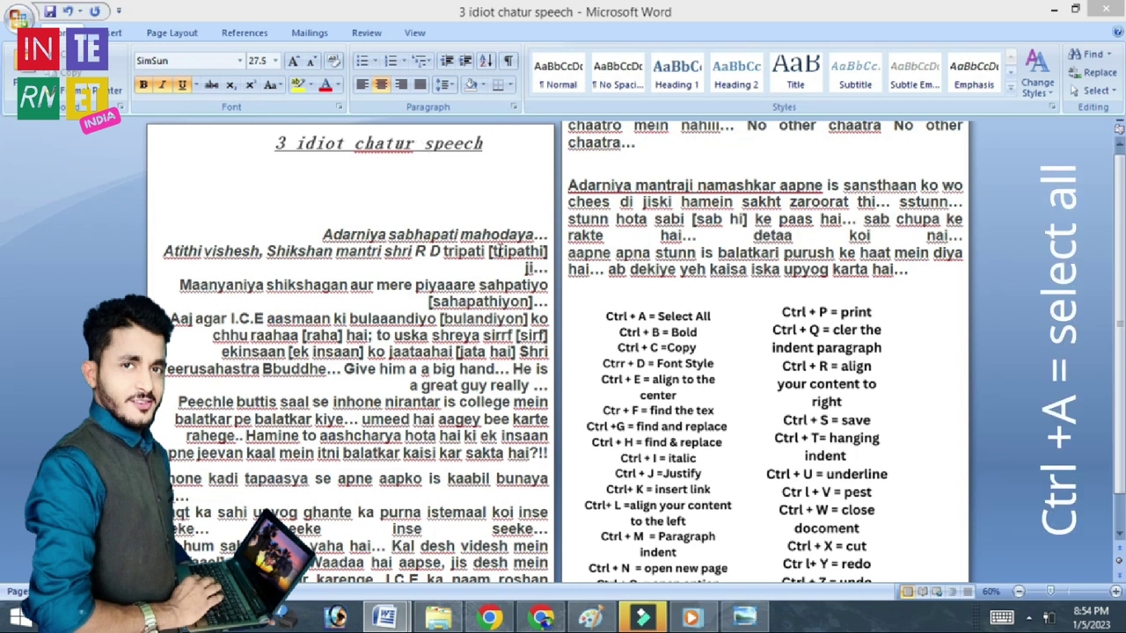
{"action": "key", "text": "ctrl+a"}
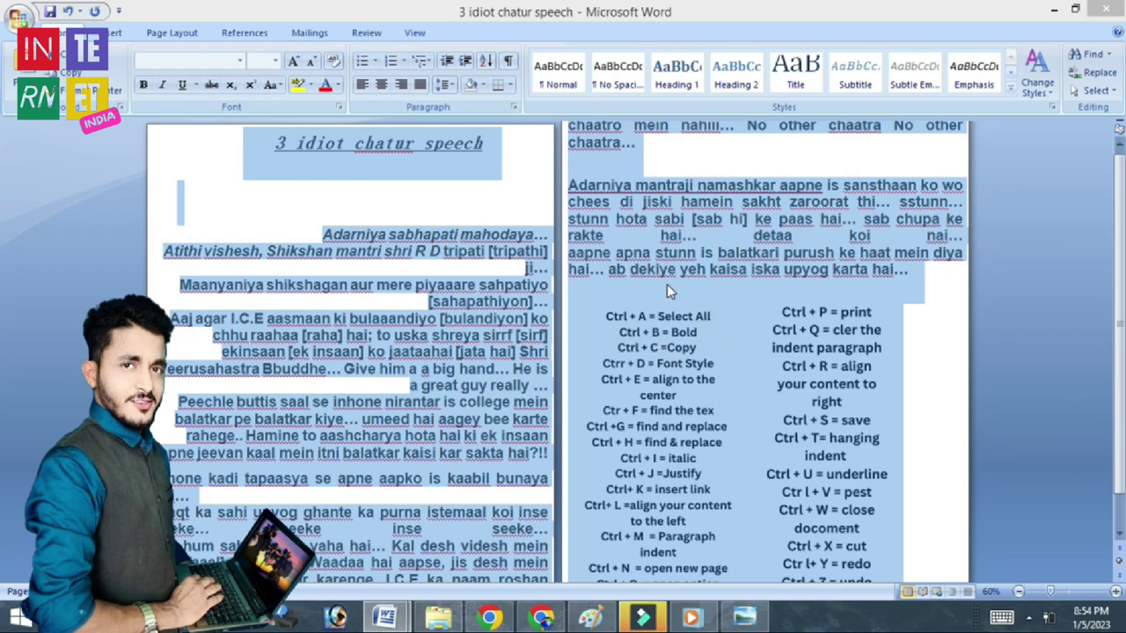
{"action": "left_click", "coordinate": [505, 178]}
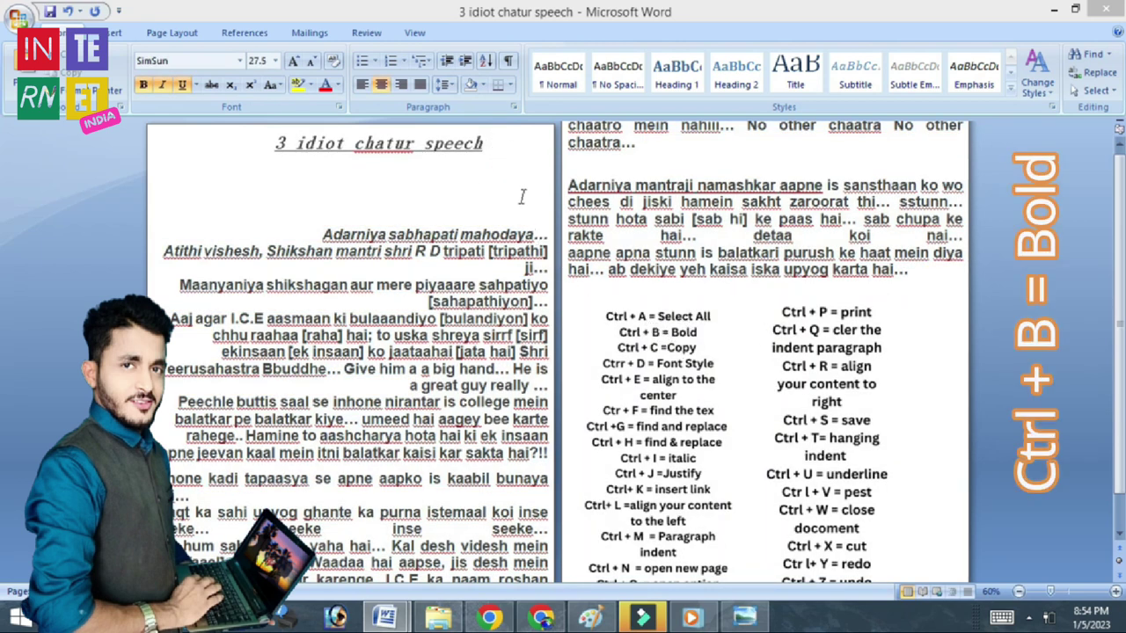
{"action": "left_click_drag", "start_coordinate": [491, 145], "coordinate": [280, 146]}
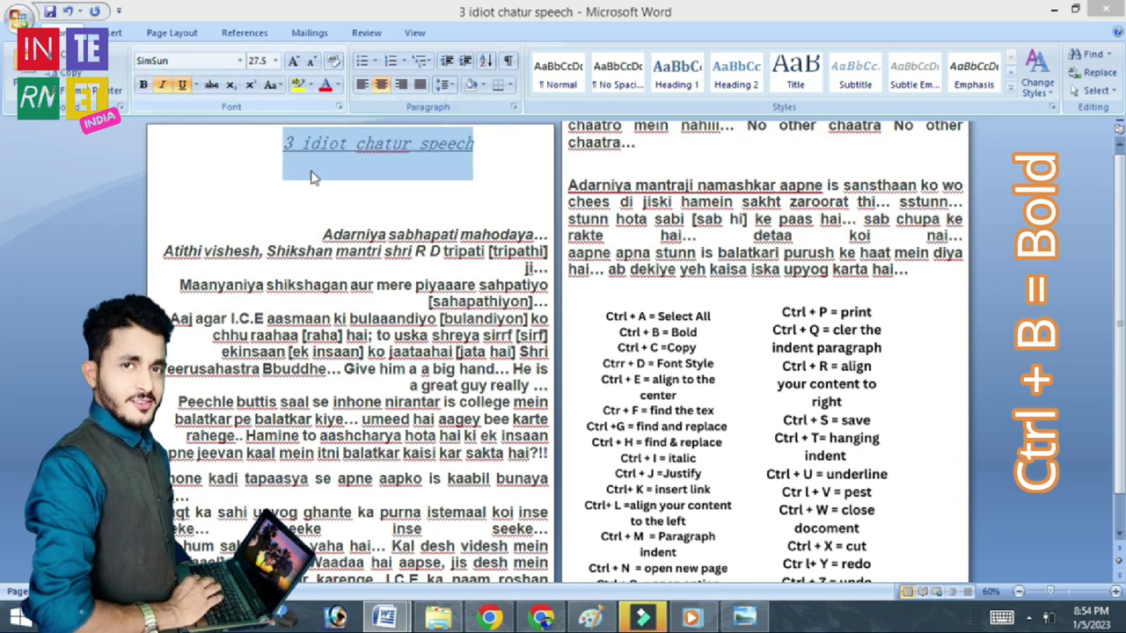
{"action": "left_click", "coordinate": [311, 169]}
{"action": "left_click_drag", "start_coordinate": [490, 146], "coordinate": [276, 147]}
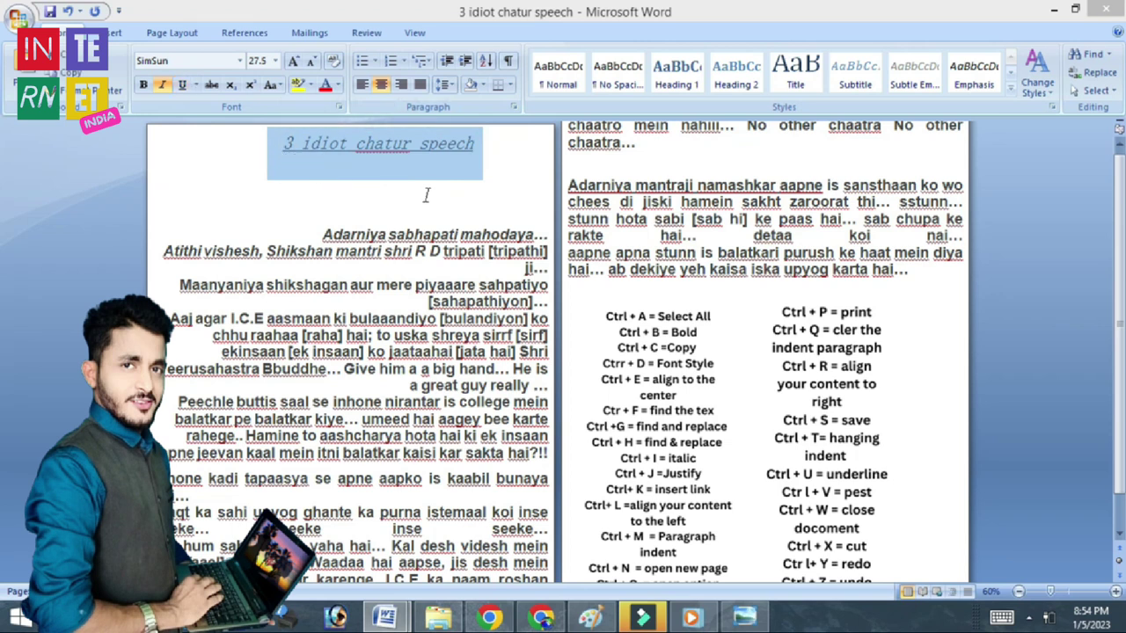
{"action": "left_click", "coordinate": [483, 143]}
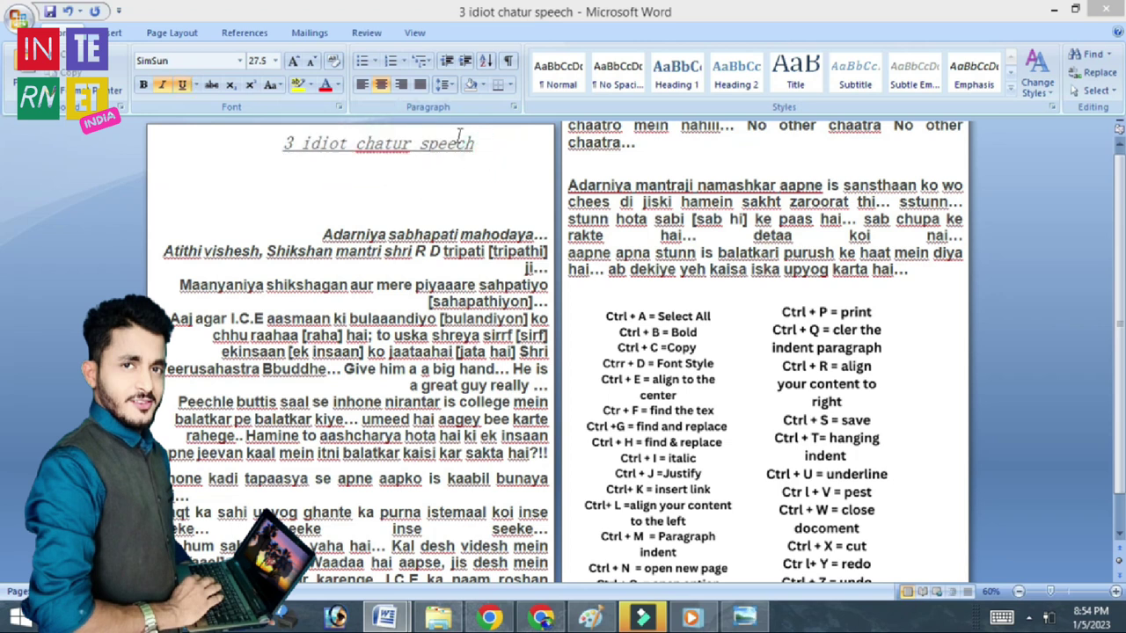
{"action": "left_click_drag", "start_coordinate": [497, 141], "coordinate": [279, 143]}
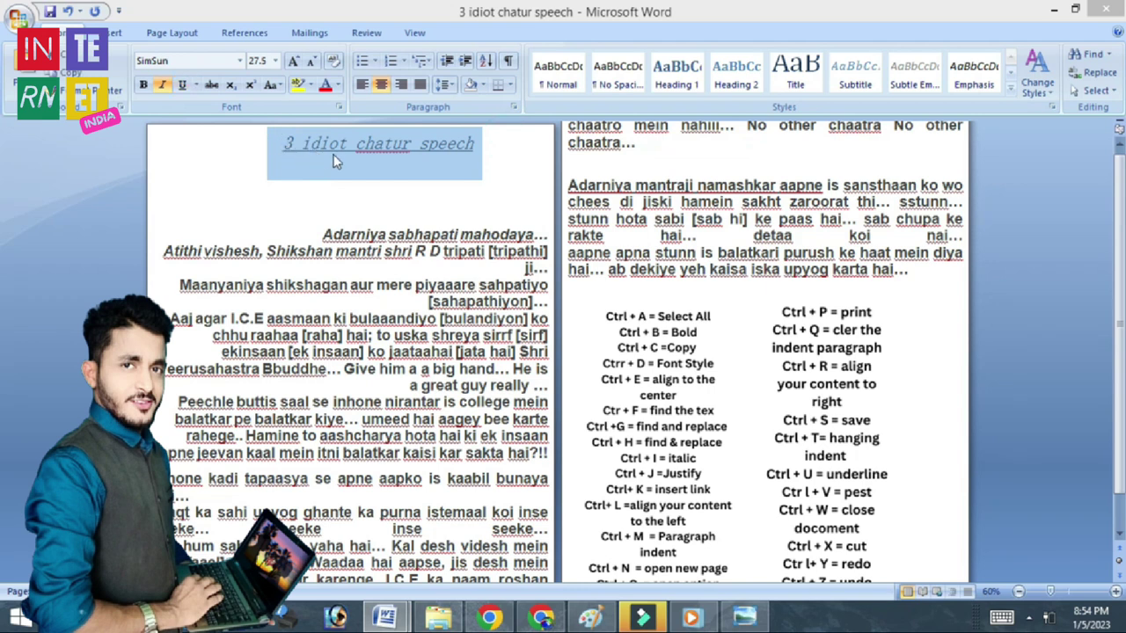
{"action": "key", "text": "ctrl+b"}
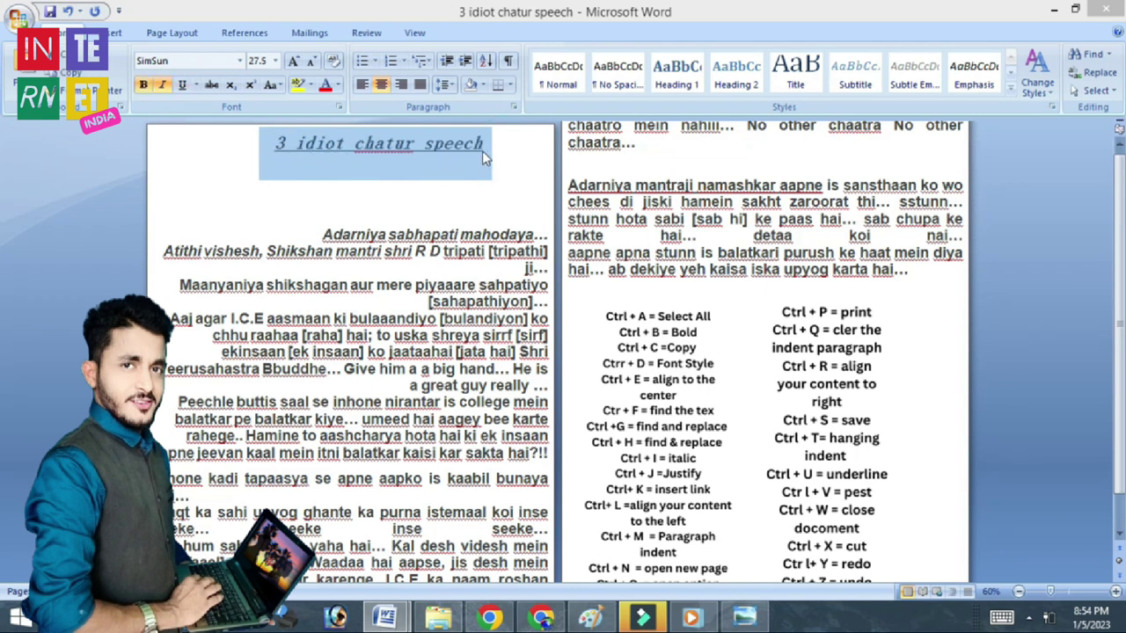
{"action": "left_click", "coordinate": [484, 152]}
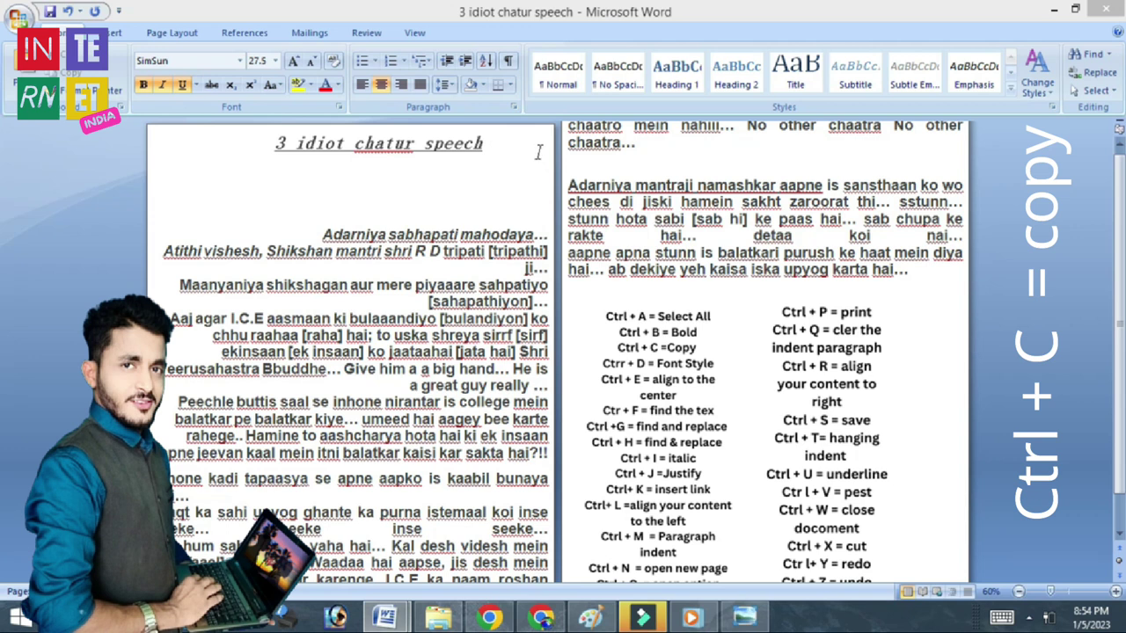
{"action": "left_click_drag", "start_coordinate": [493, 145], "coordinate": [268, 145]}
{"action": "key", "text": "ctrl+c"}
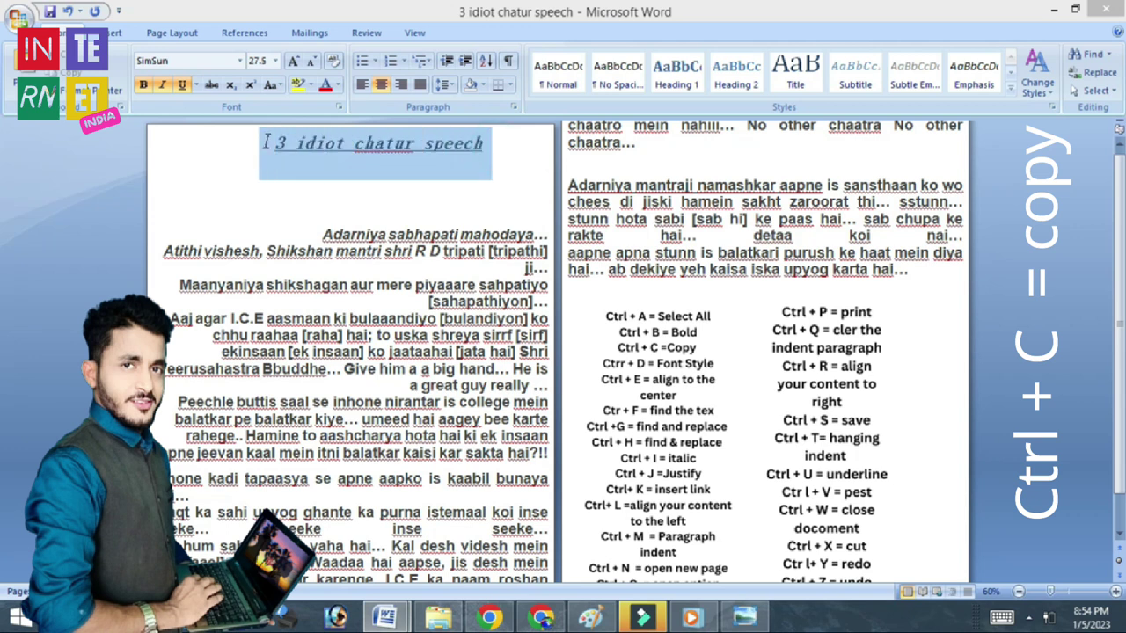
{"action": "left_click", "coordinate": [504, 147]}
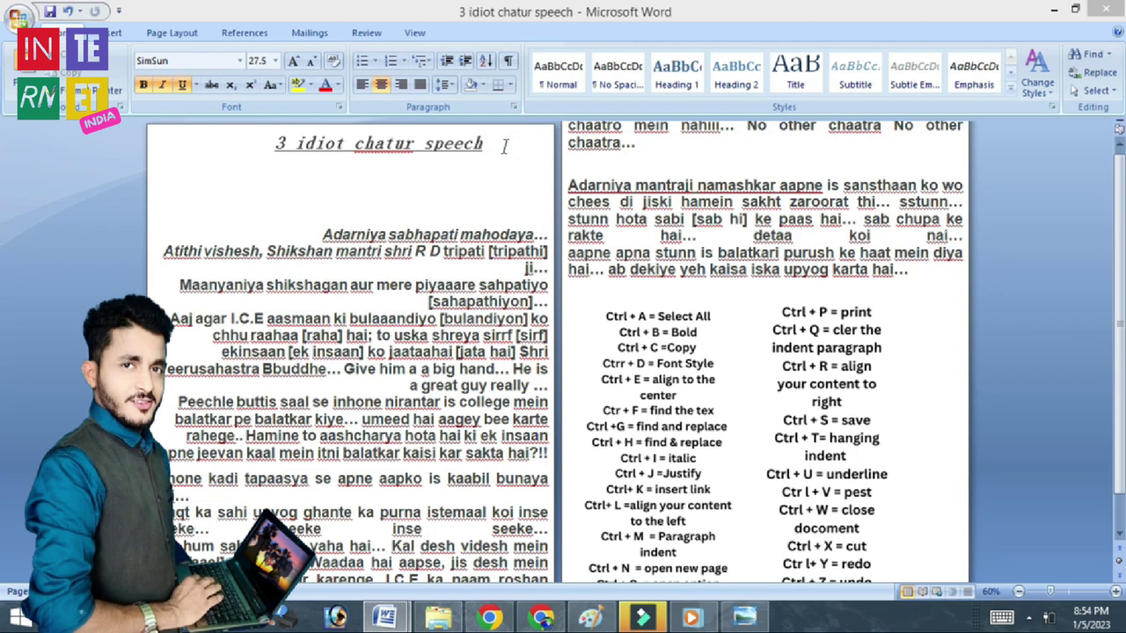
{"action": "key", "text": "ctrl+v"}
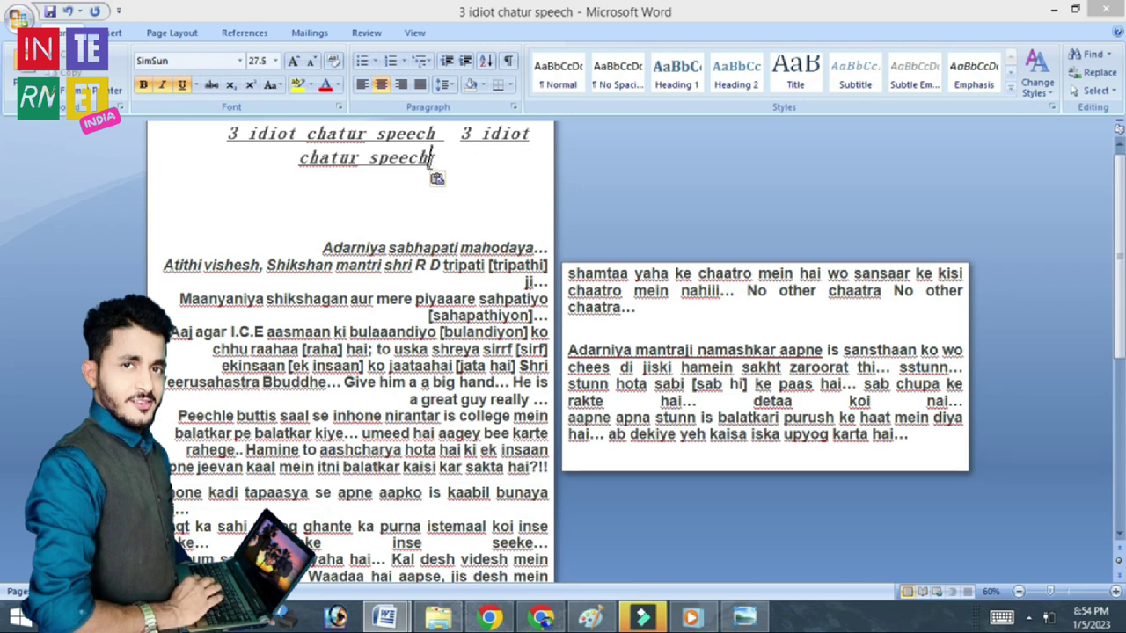
{"action": "key", "text": "ctrl+v"}
{"action": "key", "text": "ctrl+z"}
{"action": "key", "text": "ctrl+z"}
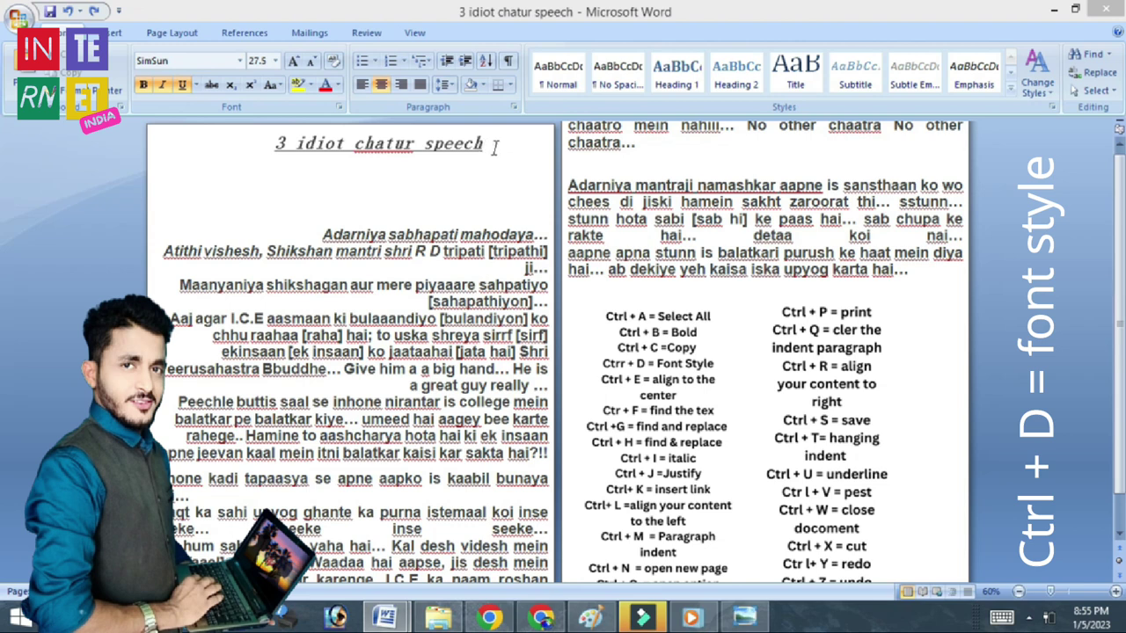
Give the '3 idiot chatur speech' title the AR DESTINE font through the Ctrl+D Font dialog
{"action": "left_click_drag", "start_coordinate": [495, 143], "coordinate": [283, 138]}
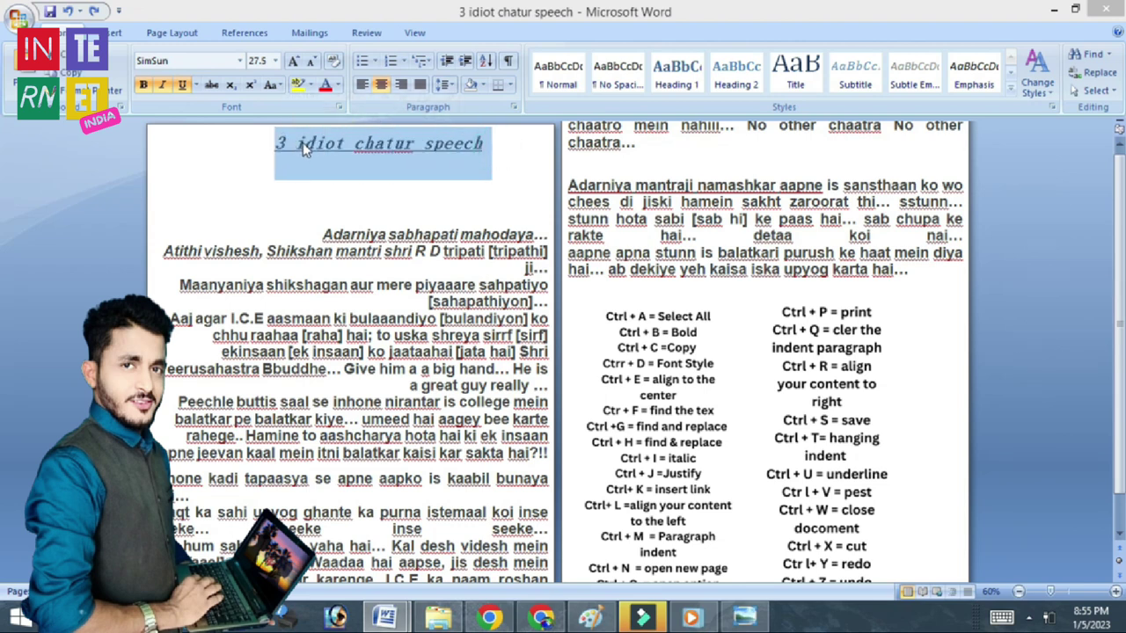
{"action": "key", "text": "ctrl+d"}
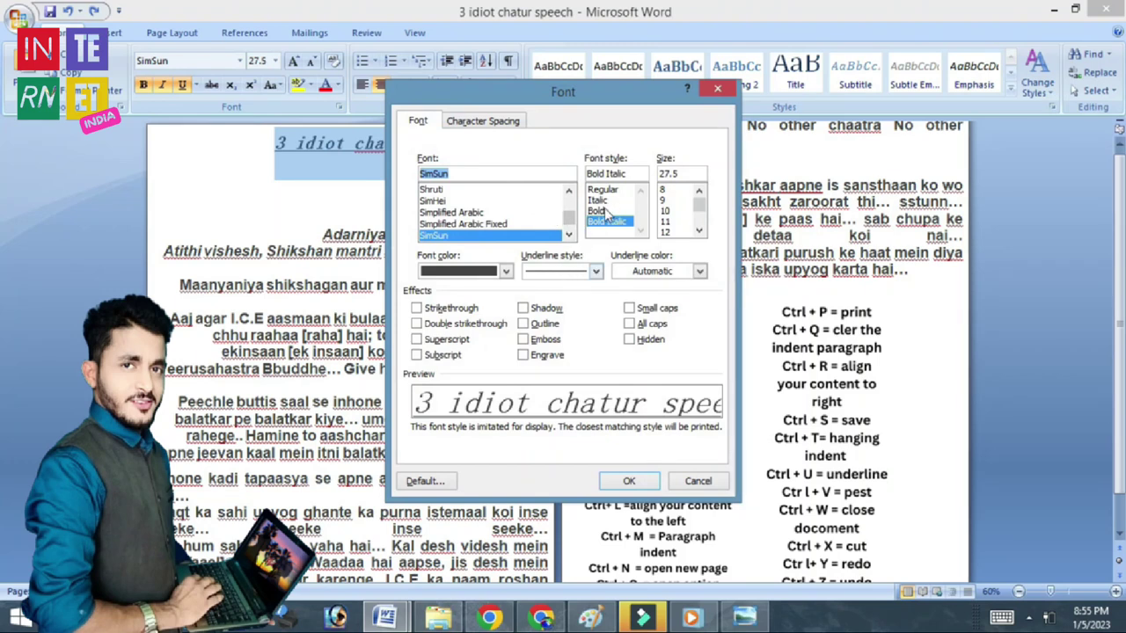
{"action": "left_click_drag", "start_coordinate": [569, 220], "coordinate": [568, 206]}
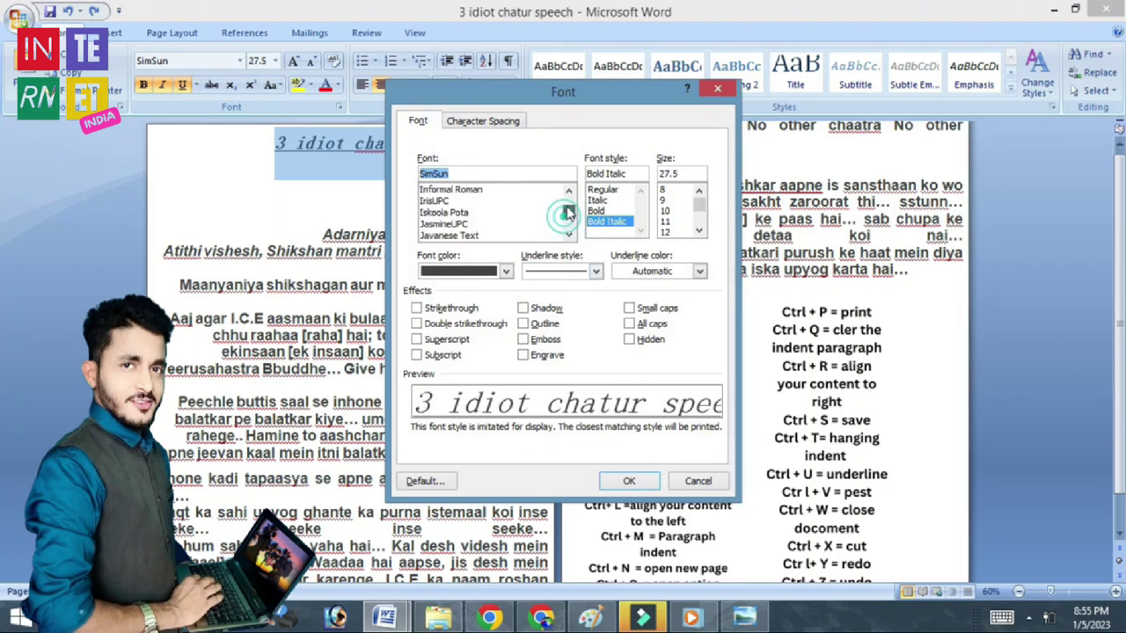
{"action": "left_click", "coordinate": [453, 224]}
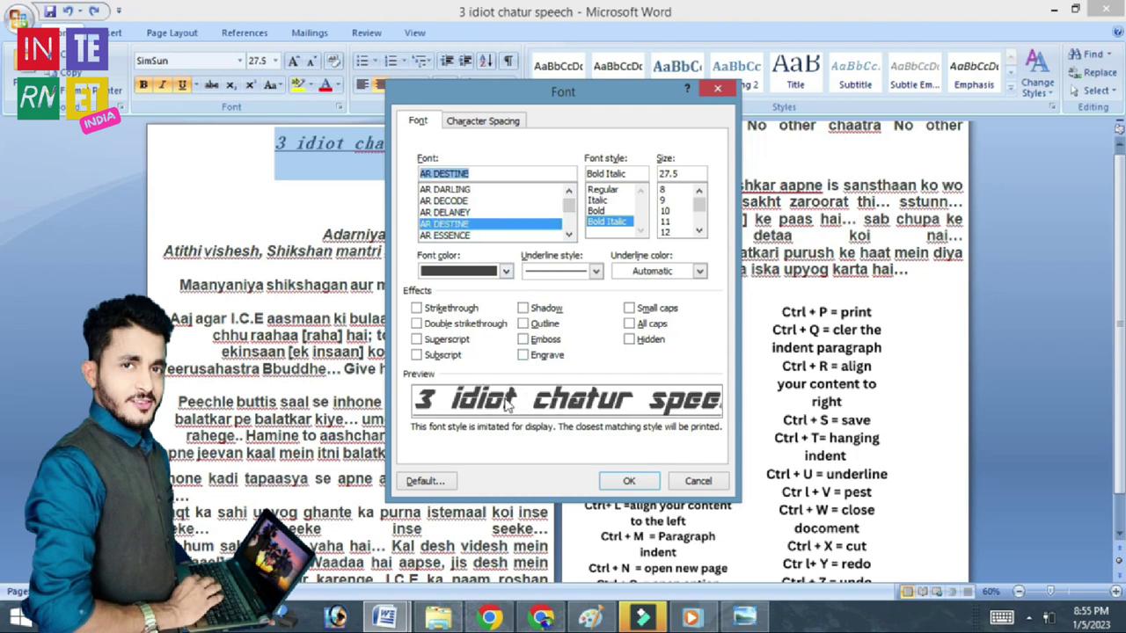
{"action": "left_click", "coordinate": [630, 480]}
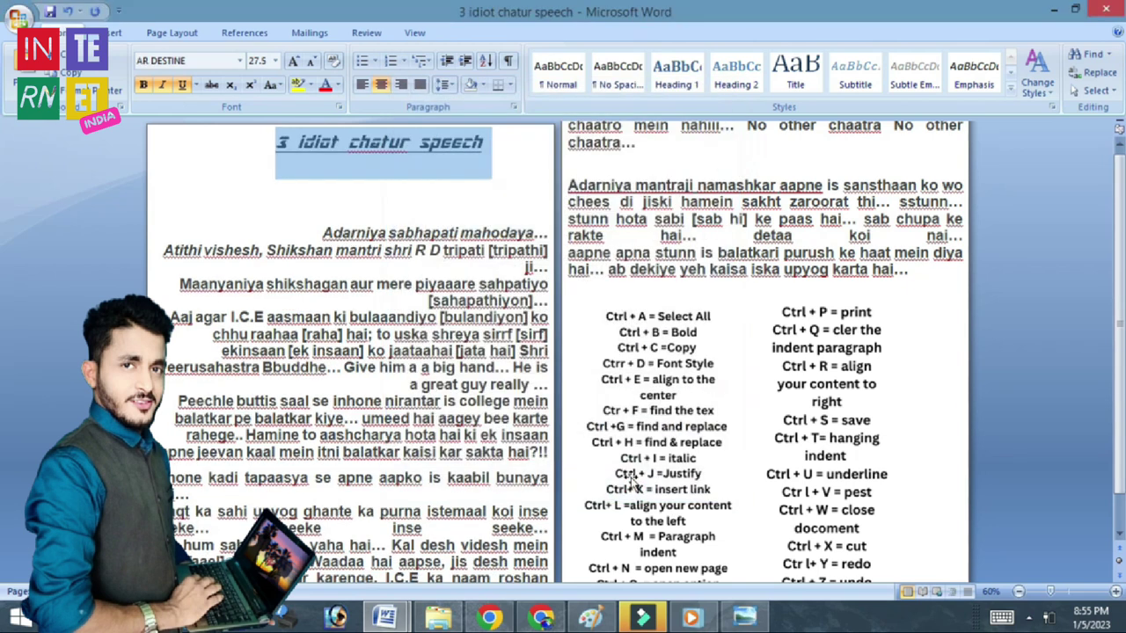
{"action": "left_click", "coordinate": [513, 163]}
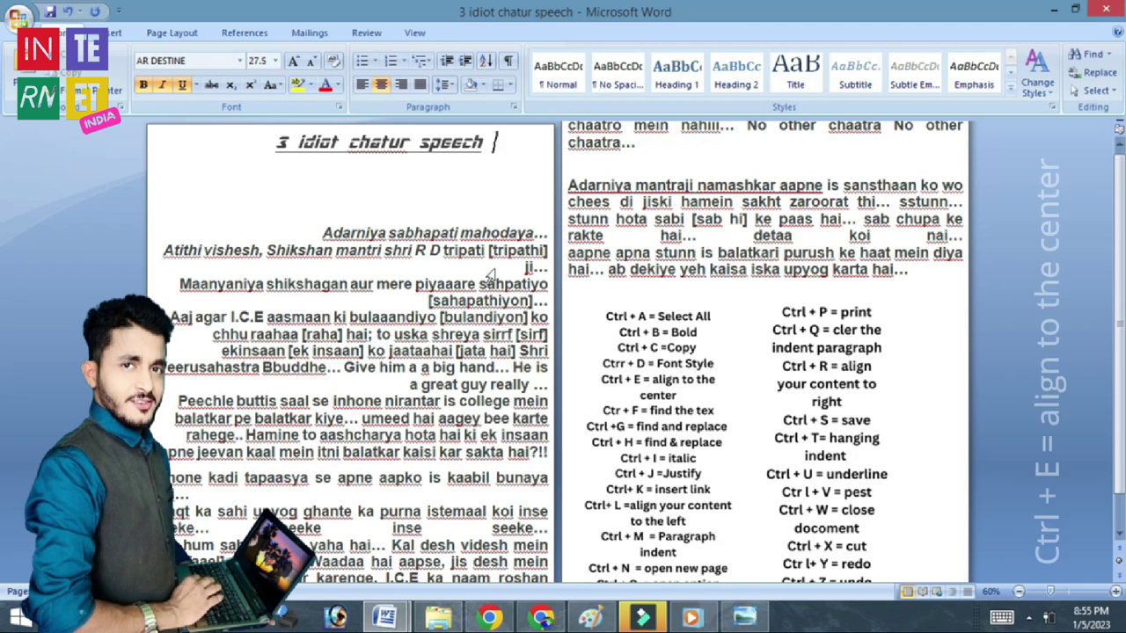
Select the whole document with Ctrl+A and centre it with Ctrl+E
{"action": "left_click", "coordinate": [174, 215]}
{"action": "left_click_drag", "start_coordinate": [174, 215], "coordinate": [164, 211]}
{"action": "key", "text": "ctrl+a"}
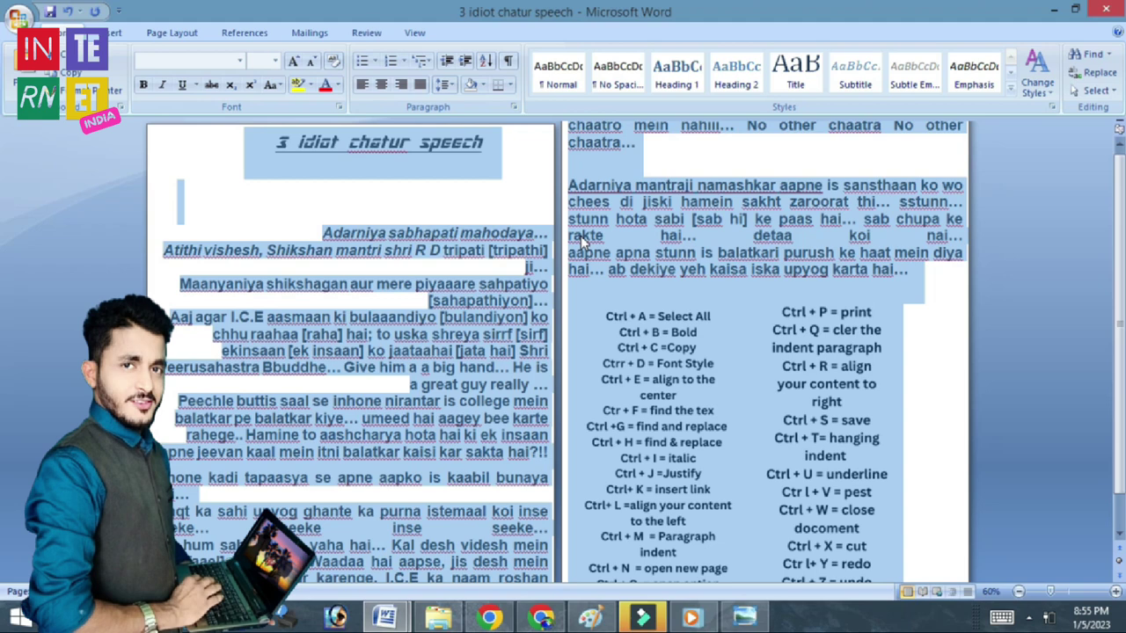
{"action": "key", "text": "ctrl+e"}
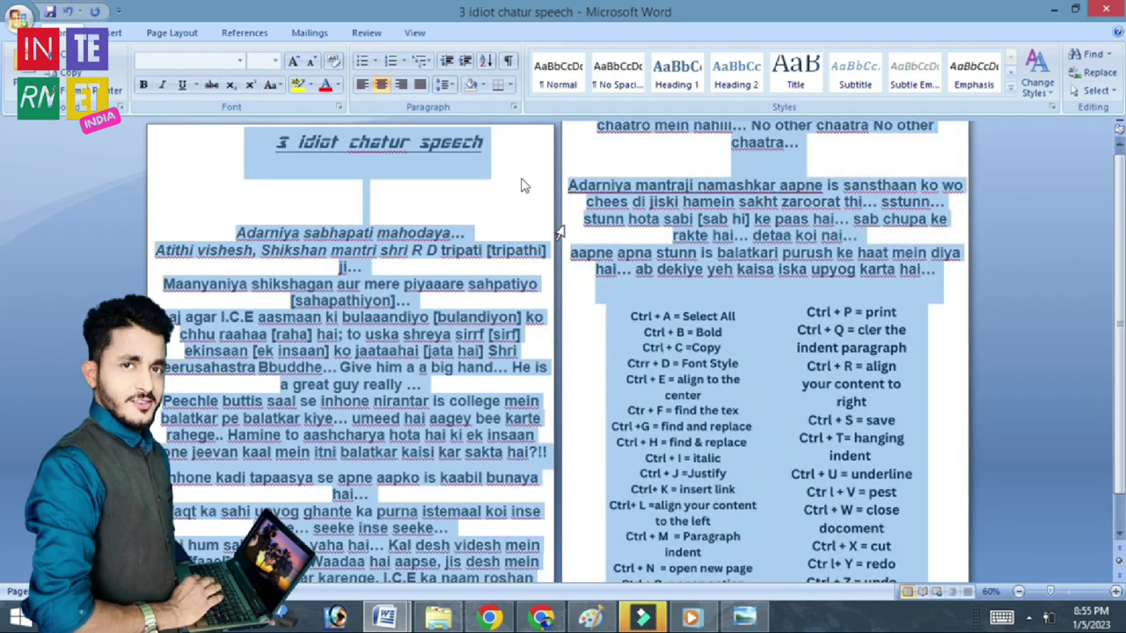
{"action": "left_click", "coordinate": [250, 188]}
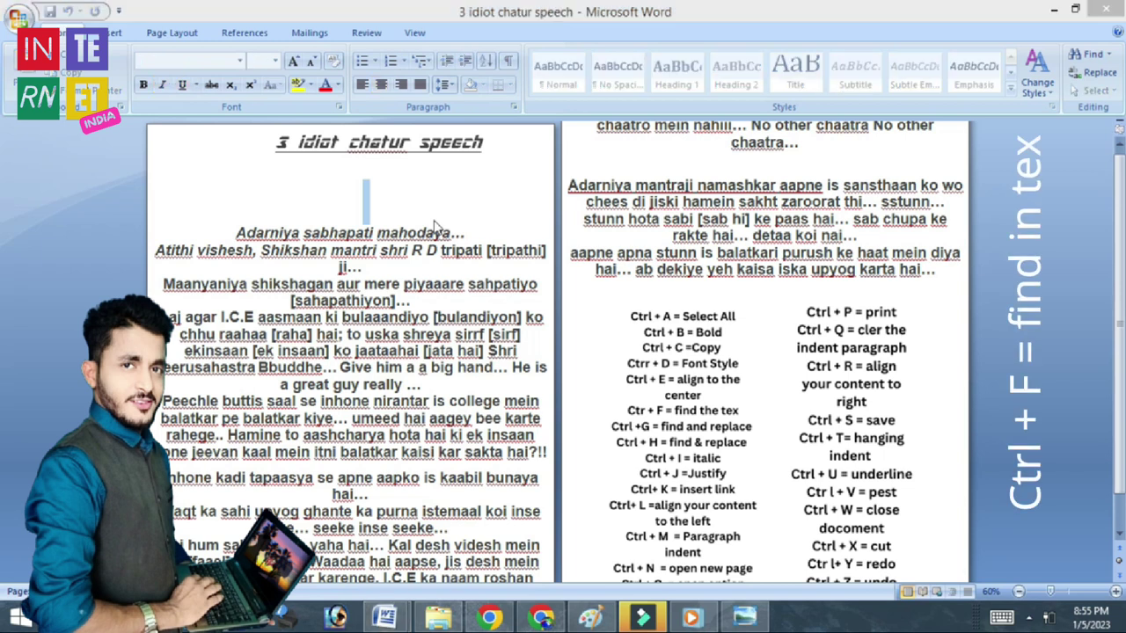
Search for 'balatkar' and highlight all six matches in the speech
{"action": "key", "text": "ctrl+f"}
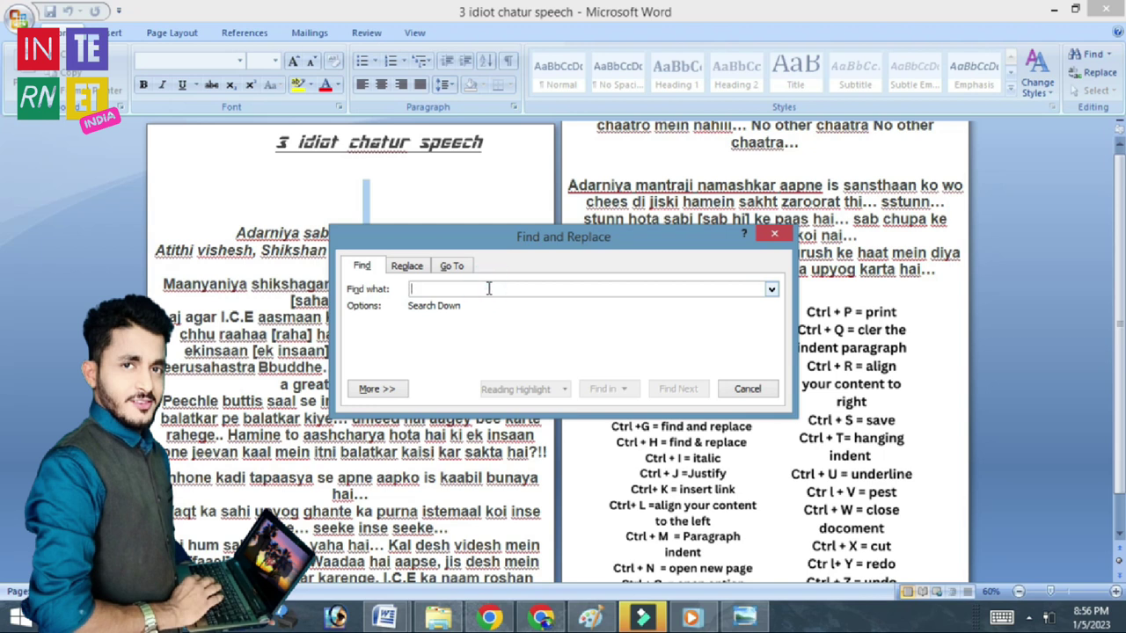
{"action": "type", "text": "balatkar"}
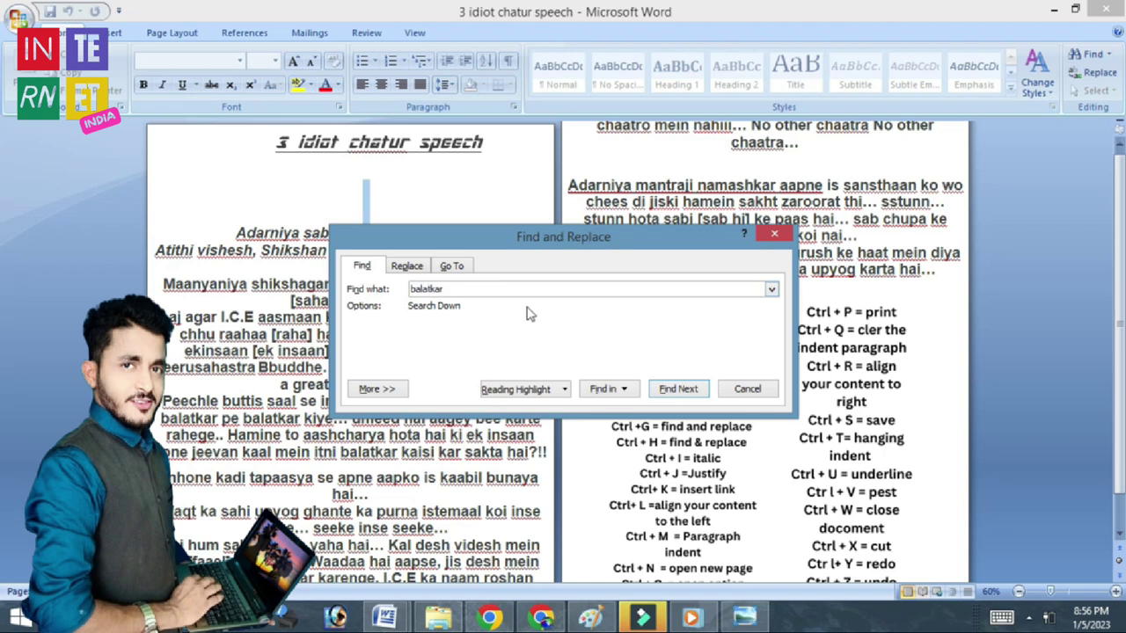
{"action": "left_click", "coordinate": [542, 393]}
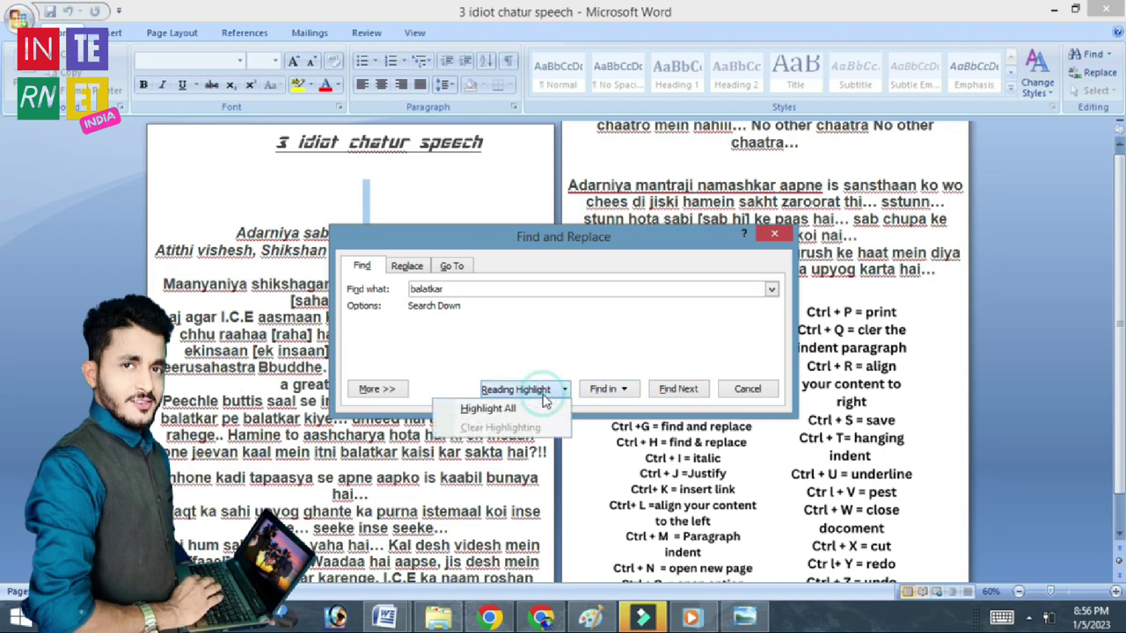
{"action": "left_click", "coordinate": [484, 408]}
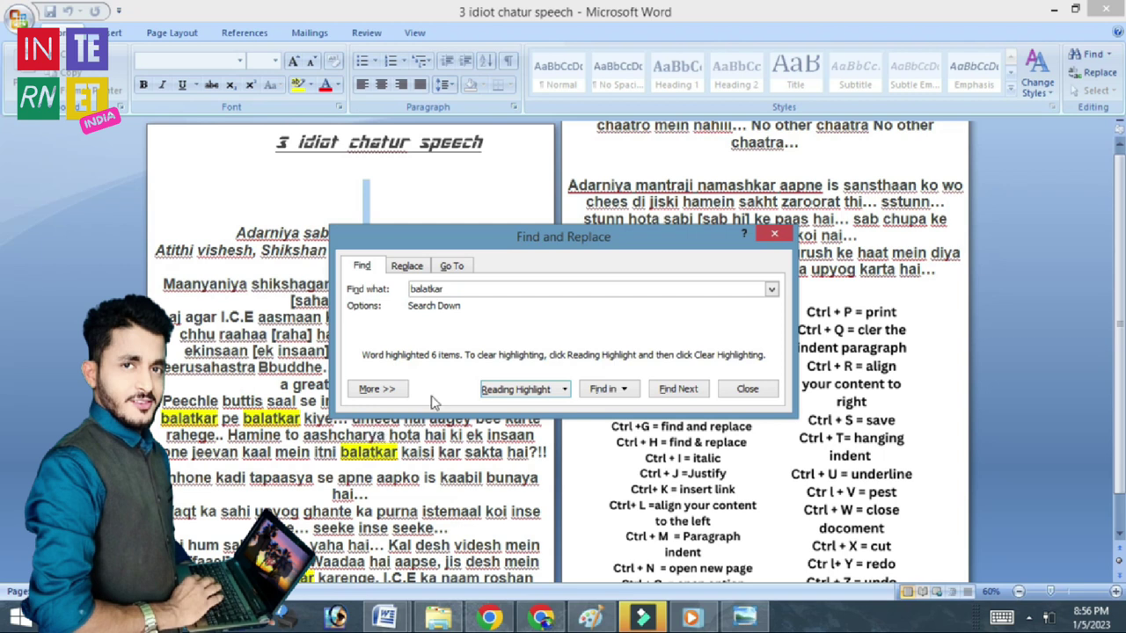
{"action": "left_click", "coordinate": [788, 236]}
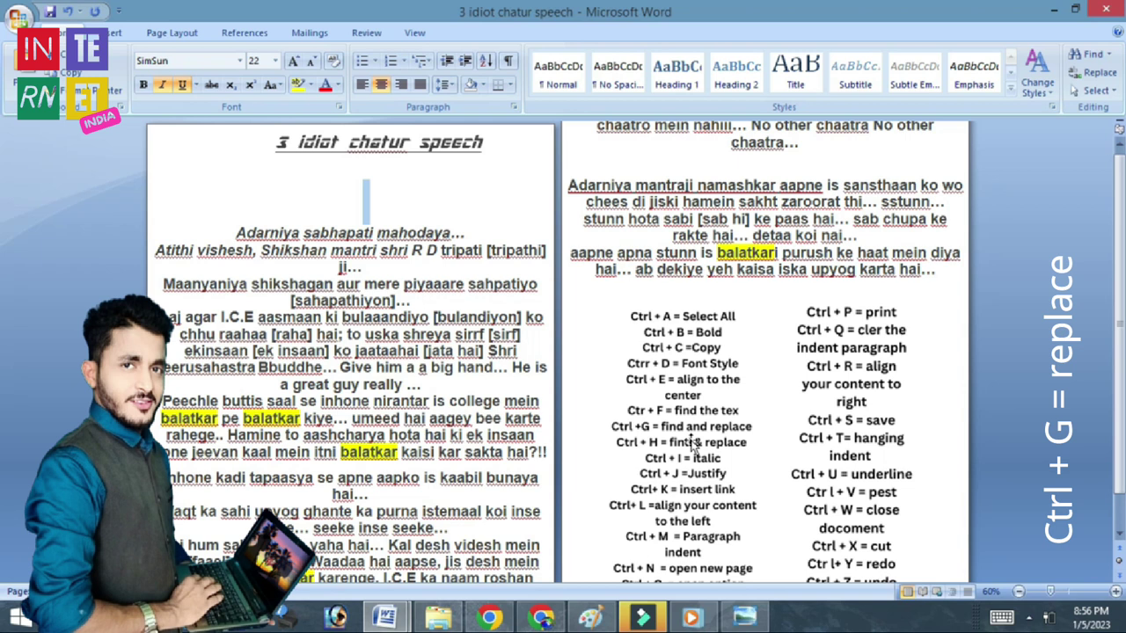
Replace all 'balatkar' with 'chamatkar' in Find and Replace, confirming the completion messages
{"action": "key", "text": "ctrl+g"}
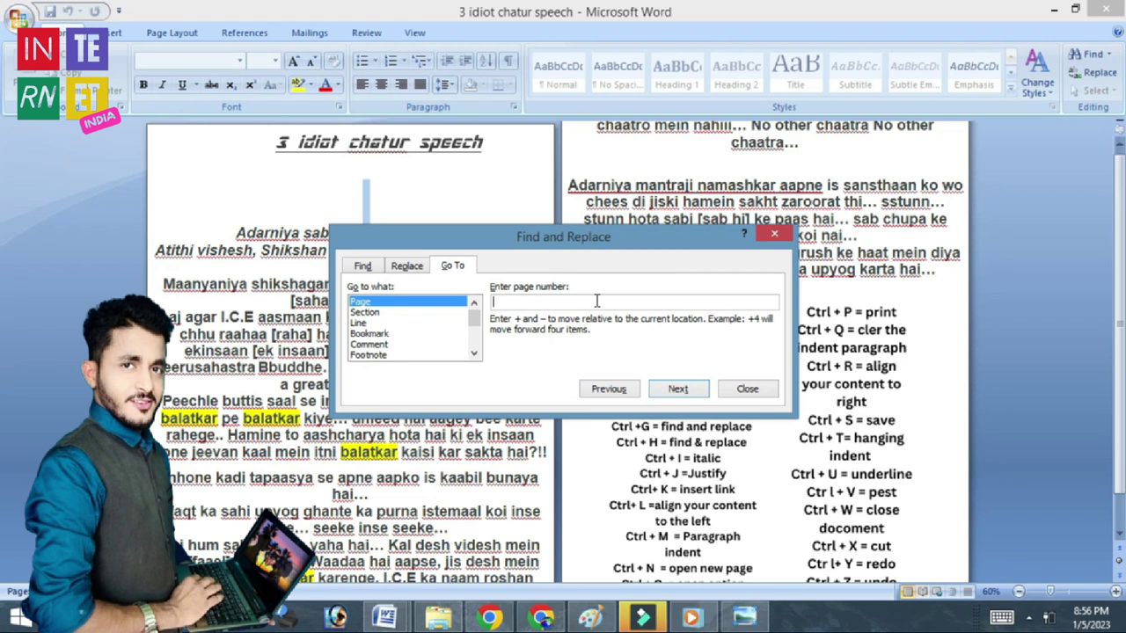
{"action": "type", "text": "balatkar"}
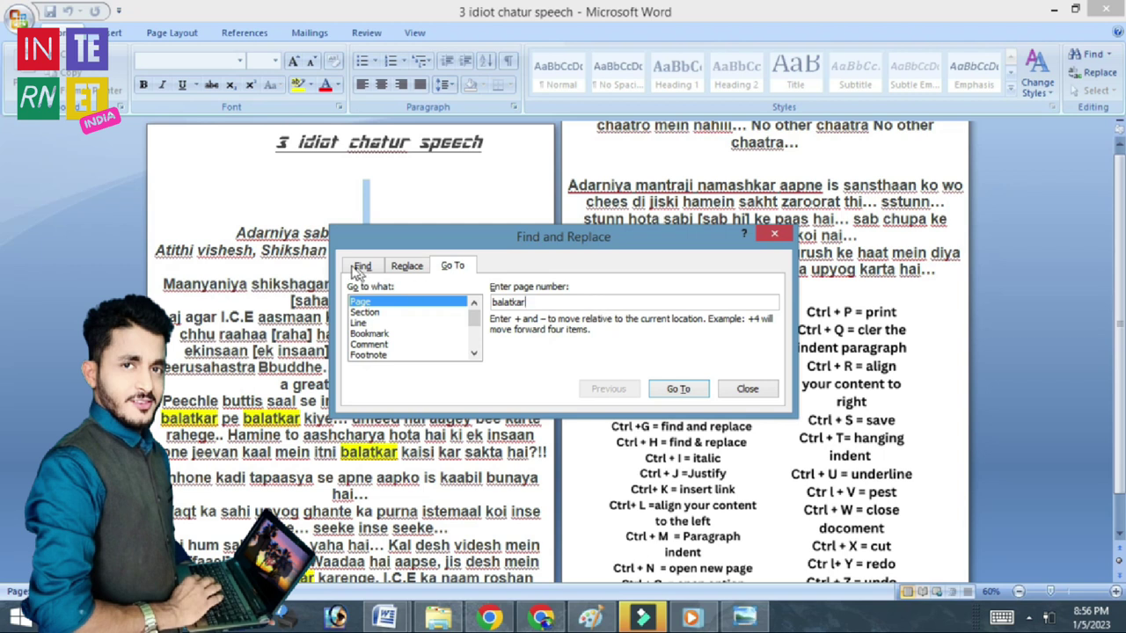
{"action": "left_click", "coordinate": [406, 265]}
{"action": "left_click", "coordinate": [474, 339]}
{"action": "key", "text": "BackSpace"}
{"action": "key", "text": "BackSpace"}
{"action": "key", "text": "BackSpace"}
{"action": "type", "text": "chamatkar"}
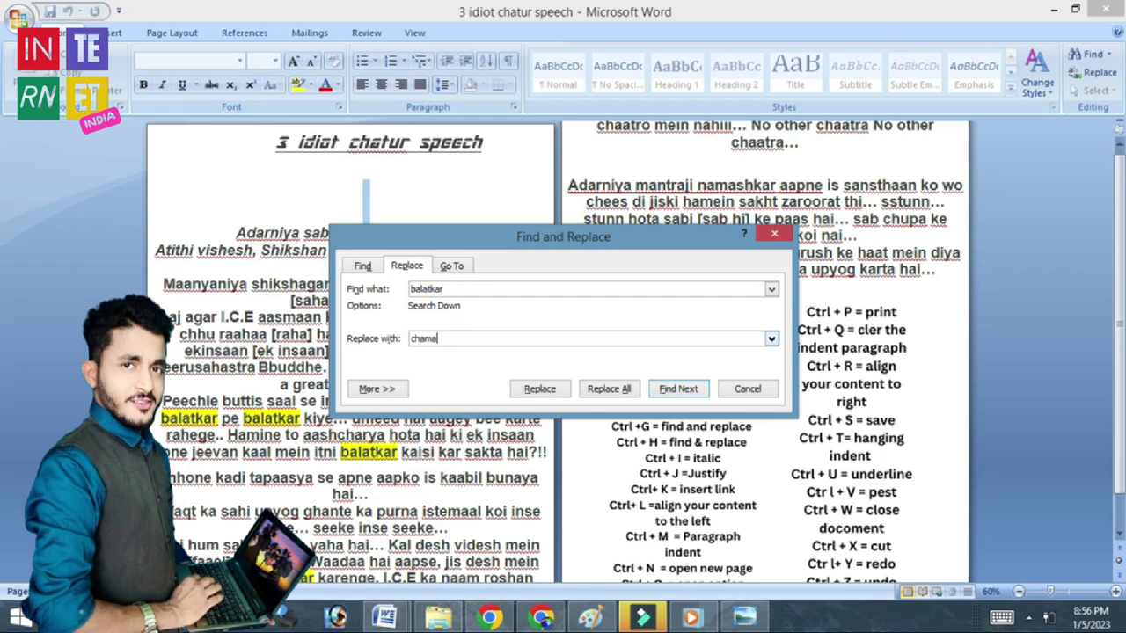
{"action": "left_click", "coordinate": [611, 392]}
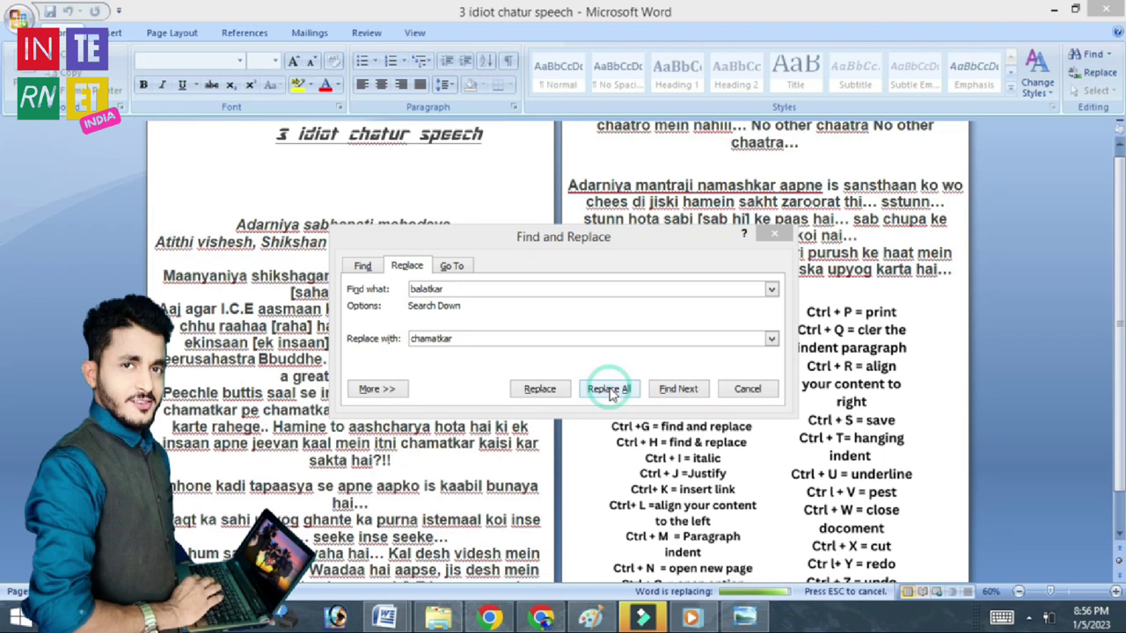
{"action": "left_click", "coordinate": [534, 350]}
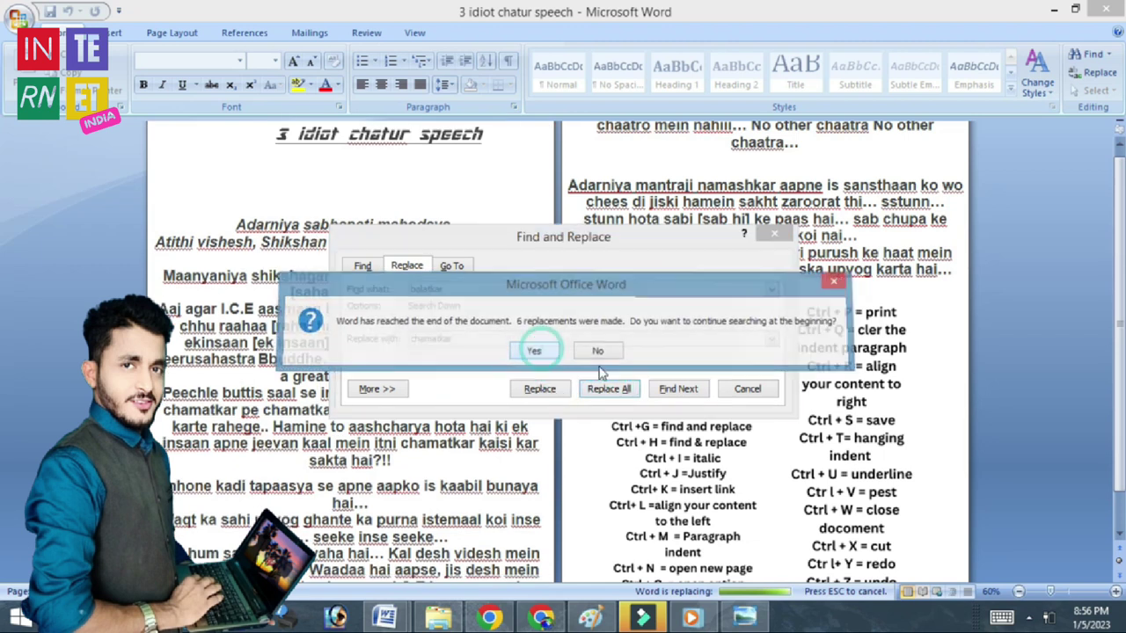
{"action": "key", "text": "Return"}
{"action": "left_click", "coordinate": [772, 233]}
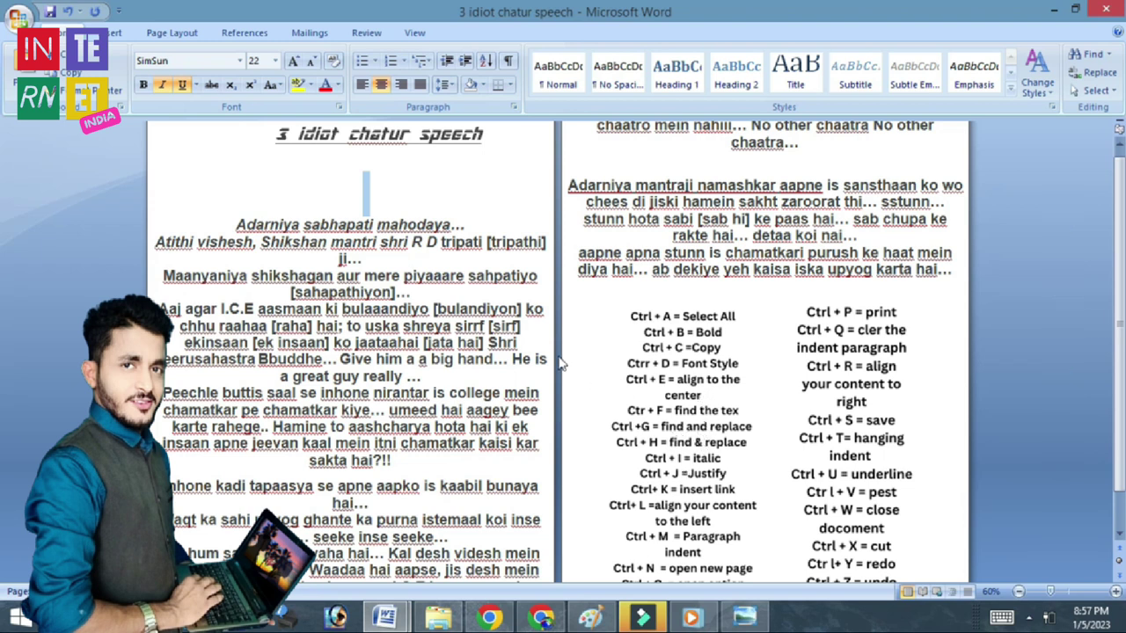
{"action": "key", "text": "ctrl+h"}
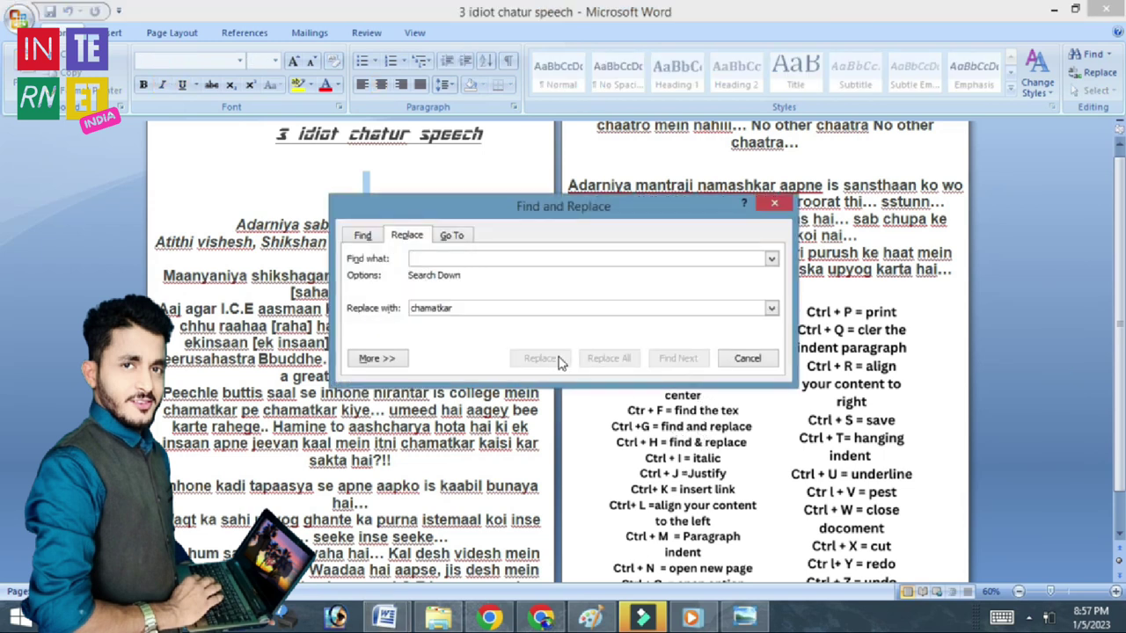
{"action": "left_click", "coordinate": [774, 204]}
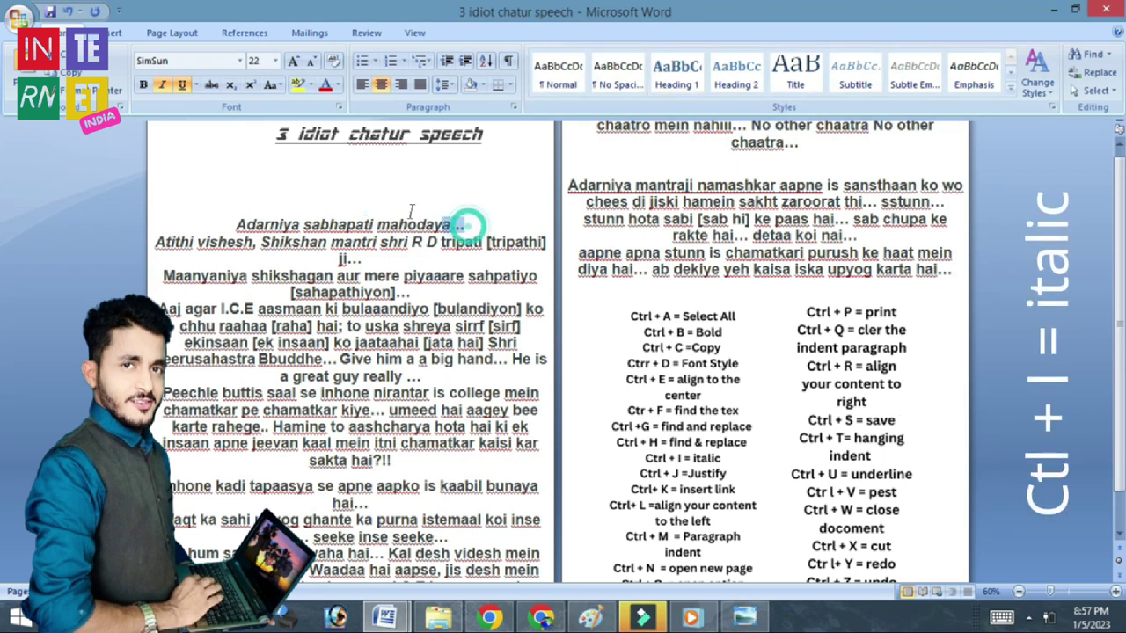
{"action": "left_click_drag", "start_coordinate": [467, 226], "coordinate": [236, 225]}
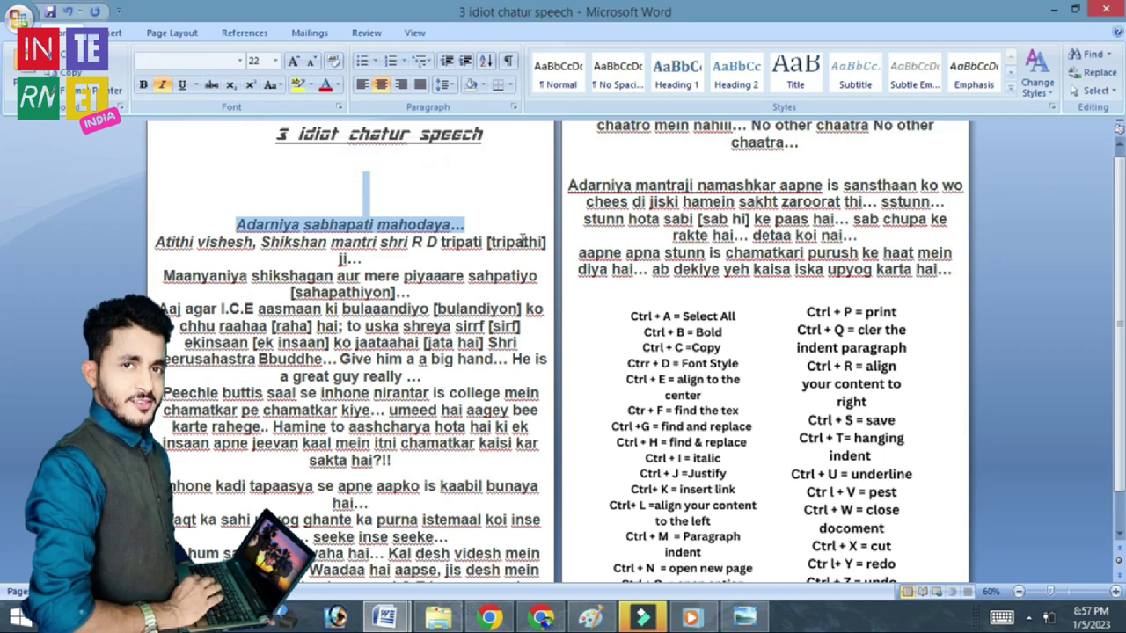
{"action": "key", "text": "ctrl+i"}
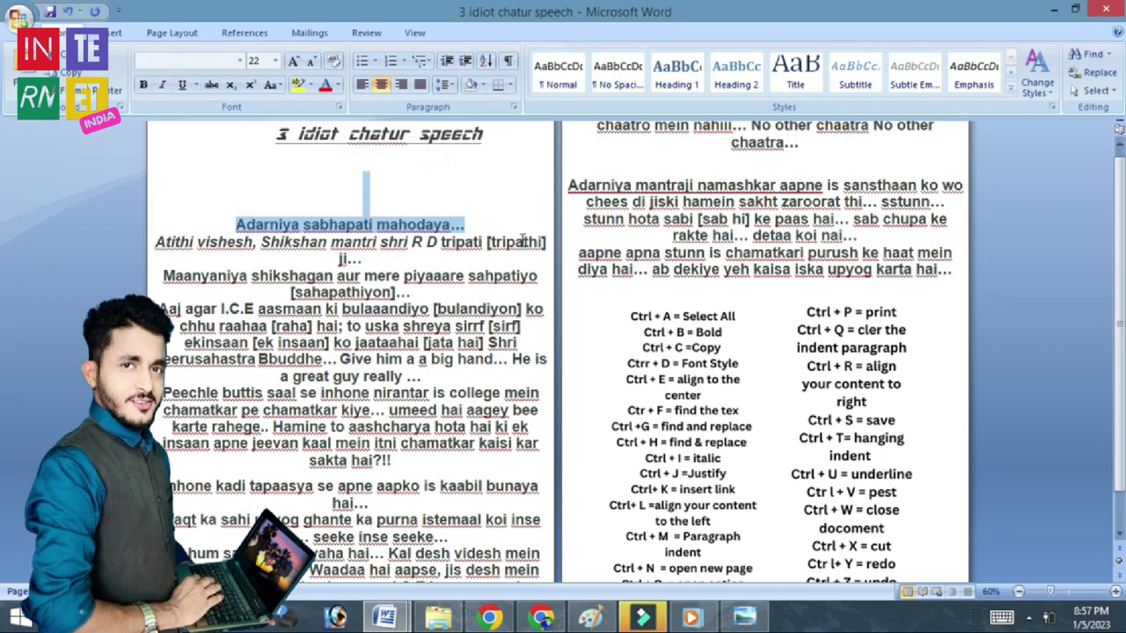
{"action": "key", "text": "ctrl+i"}
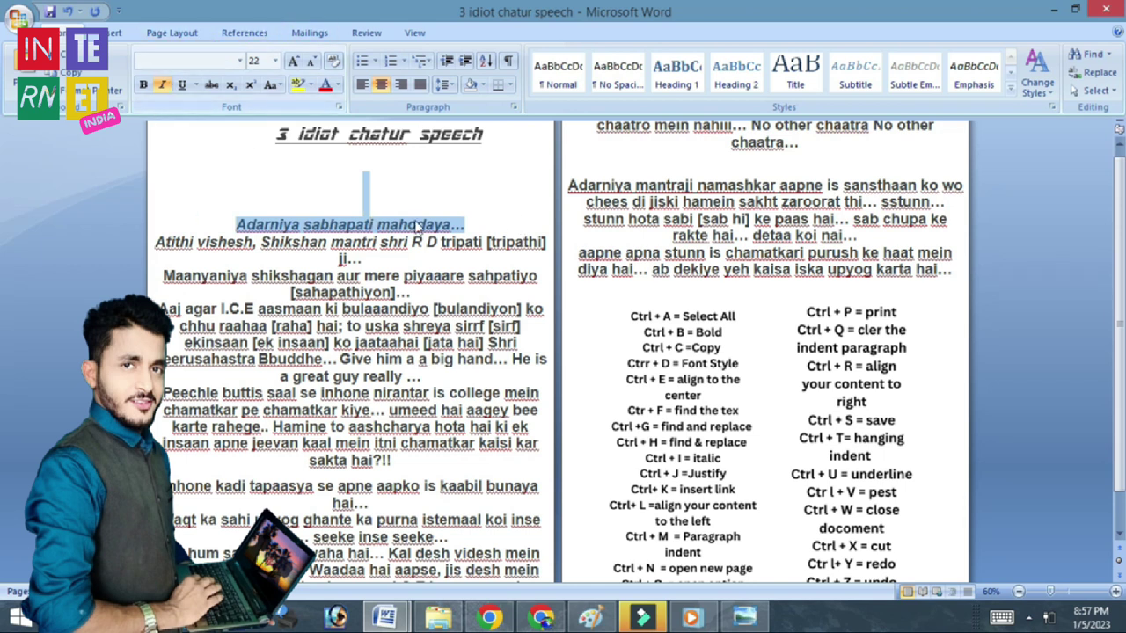
{"action": "left_click", "coordinate": [459, 204]}
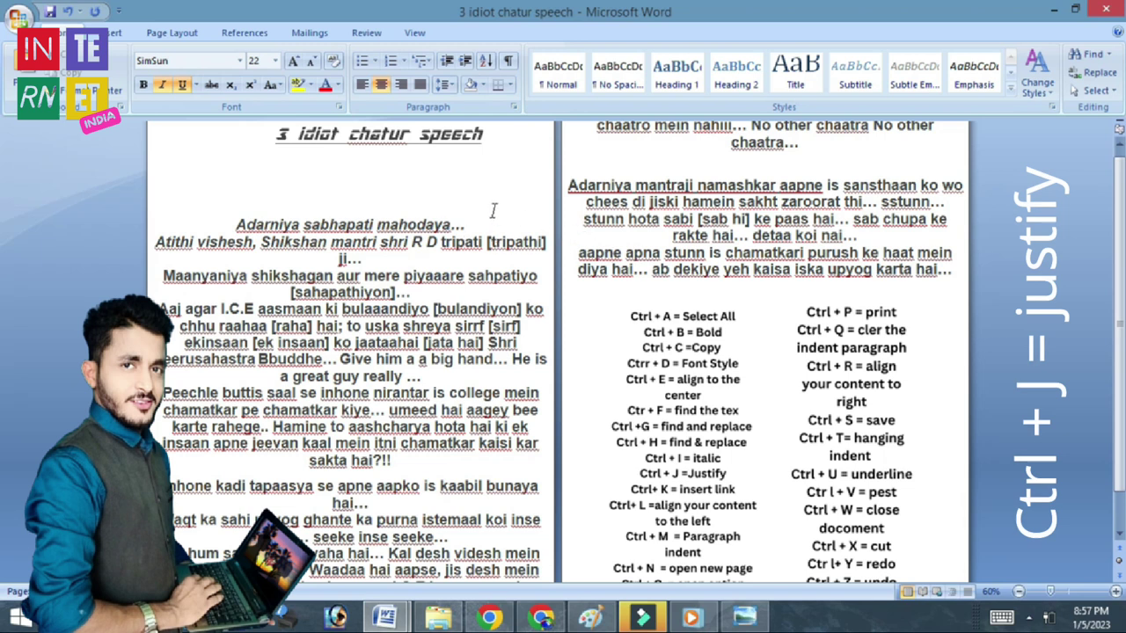
Justify the paragraphs from 'Adarniya sabhapati mahodaya' through 'sakta hai?!!' with Ctrl+J
{"action": "left_click", "coordinate": [390, 134]}
{"action": "left_click_drag", "start_coordinate": [203, 204], "coordinate": [518, 405]}
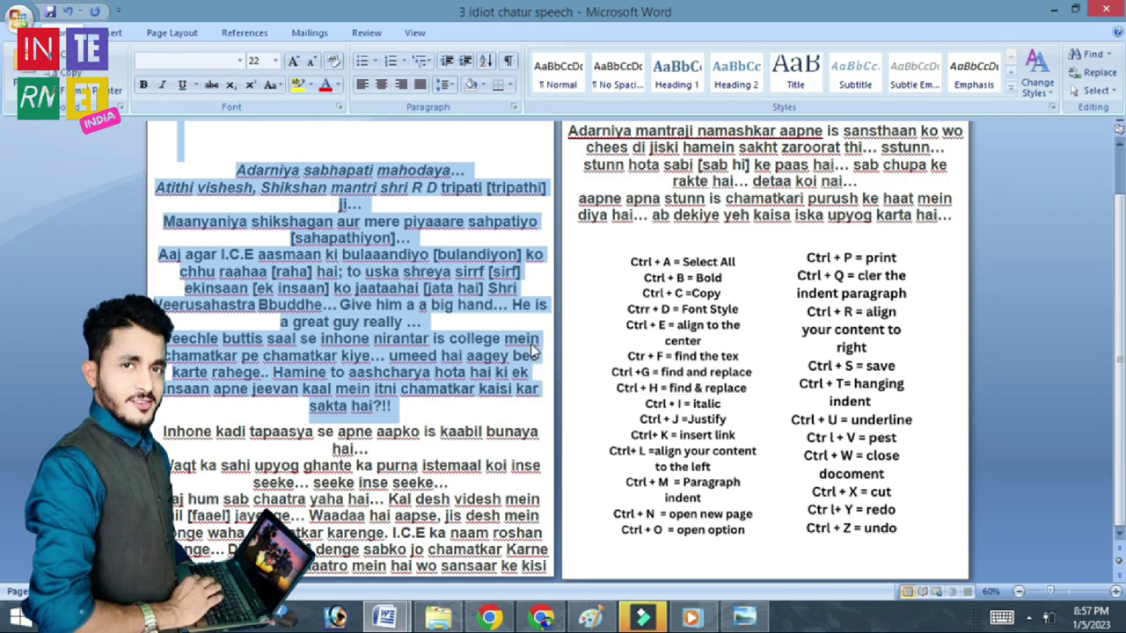
{"action": "key", "text": "ctrl+j"}
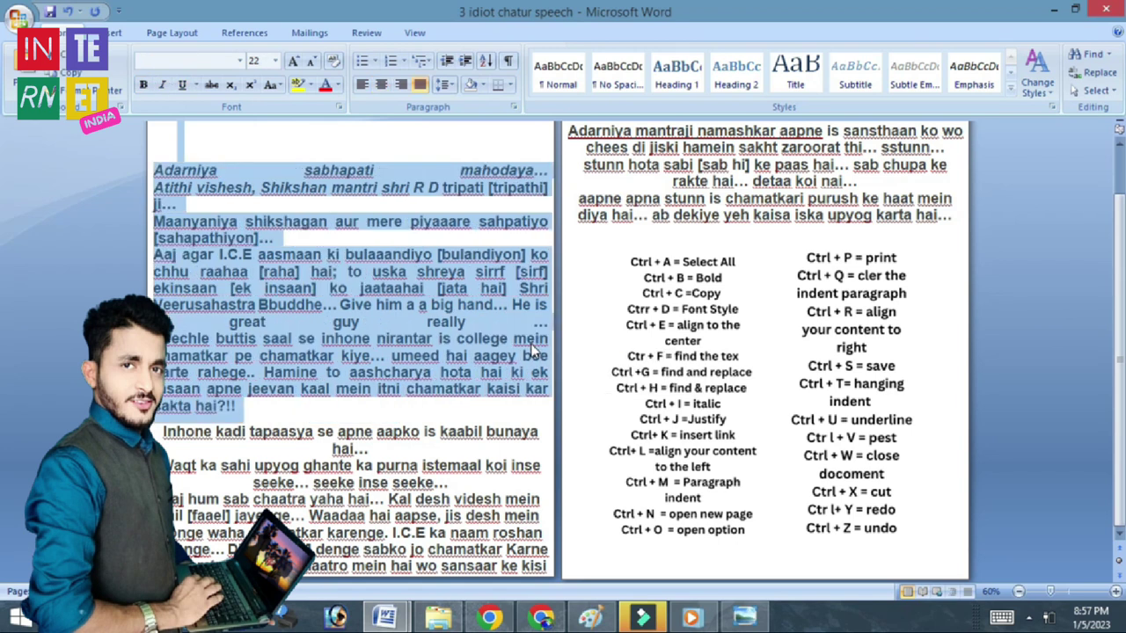
{"action": "left_click", "coordinate": [393, 154]}
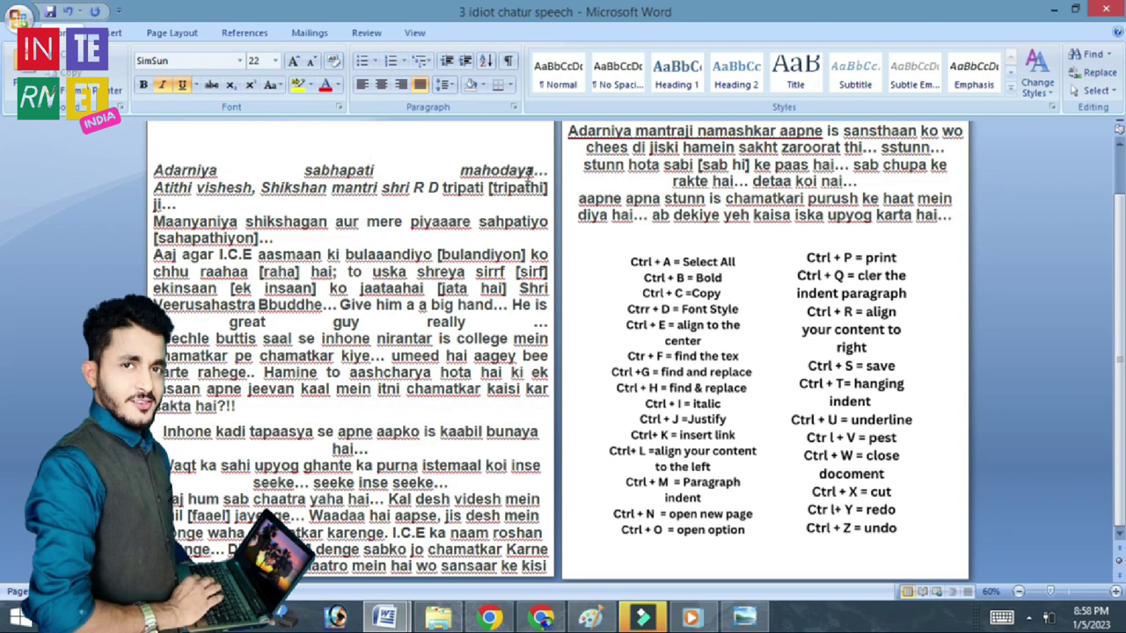
Re-centre the paragraphs through 'sakta hai?!!' with Ctrl+E, then select the words 'sakta hai'
{"action": "left_click_drag", "start_coordinate": [528, 172], "coordinate": [538, 406]}
{"action": "key", "text": "ctrl+e"}
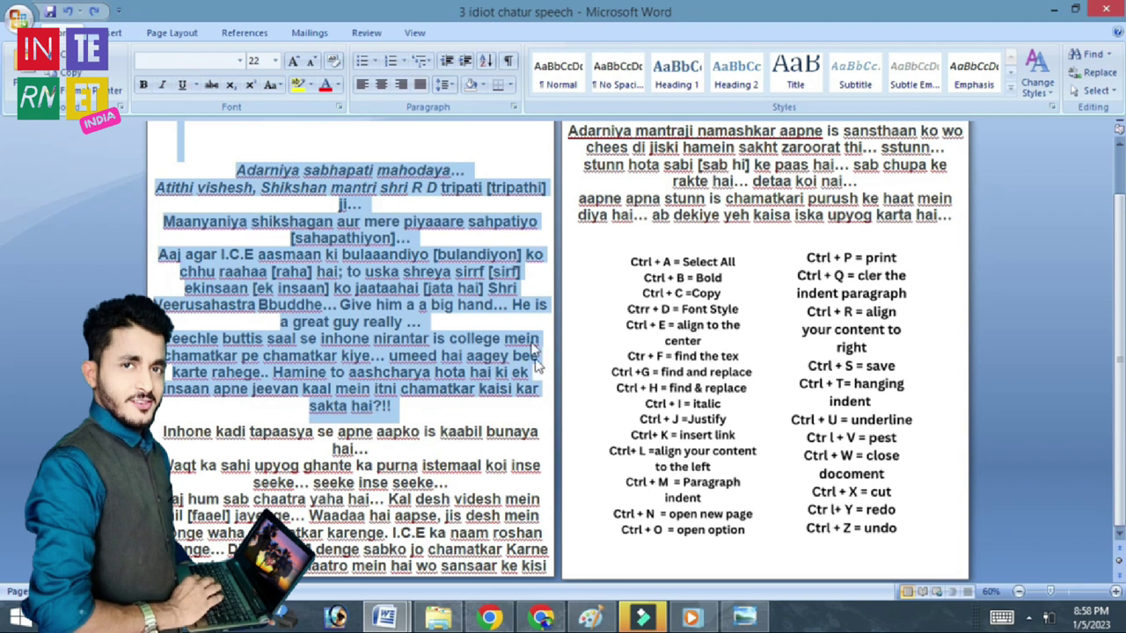
{"action": "left_click", "coordinate": [508, 451]}
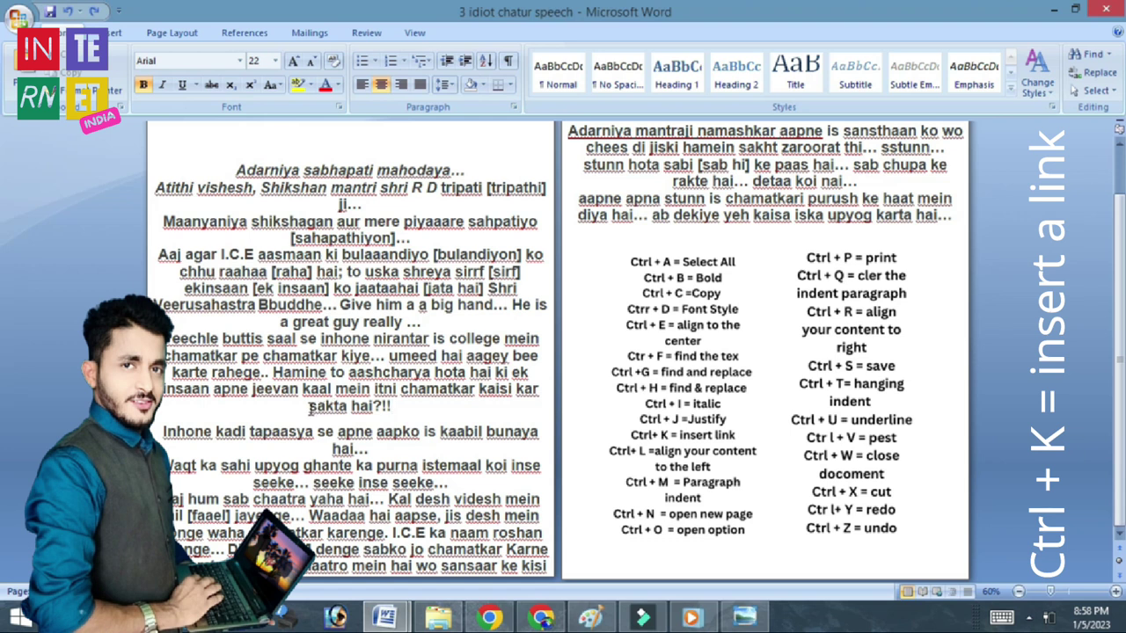
{"action": "left_click_drag", "start_coordinate": [310, 407], "coordinate": [374, 409]}
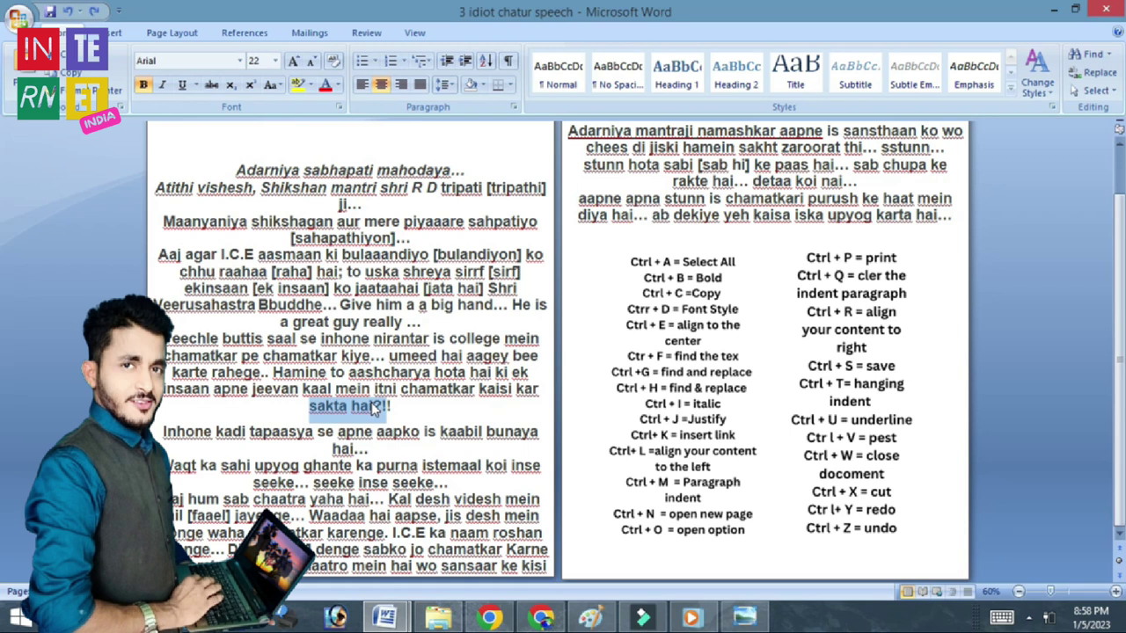
{"action": "key", "text": "ctrl+k"}
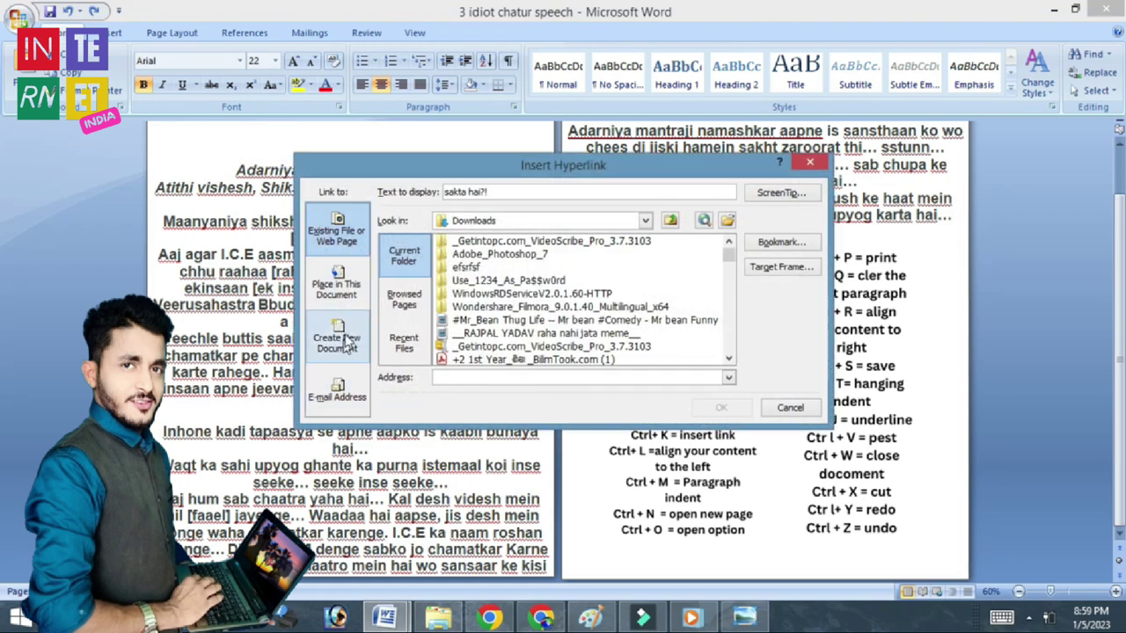
{"action": "left_click", "coordinate": [809, 162]}
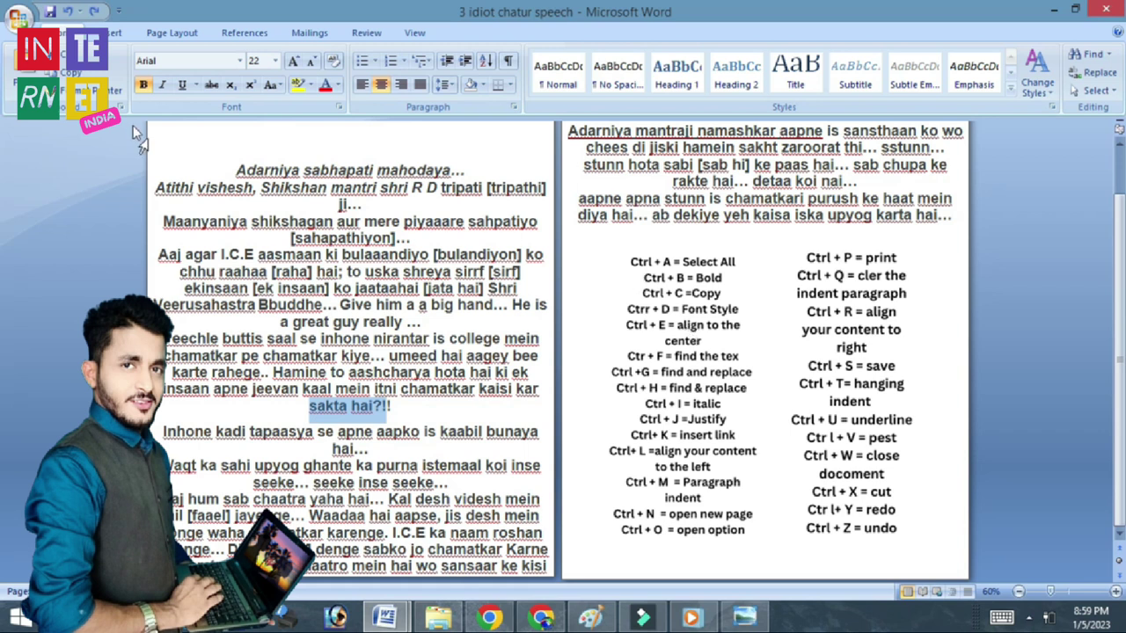
Unbold the 'Atithi vishesh' line and keep the opening paragraphs centred after briefly left-aligning them
{"action": "left_click", "coordinate": [144, 186]}
{"action": "left_click", "coordinate": [155, 159]}
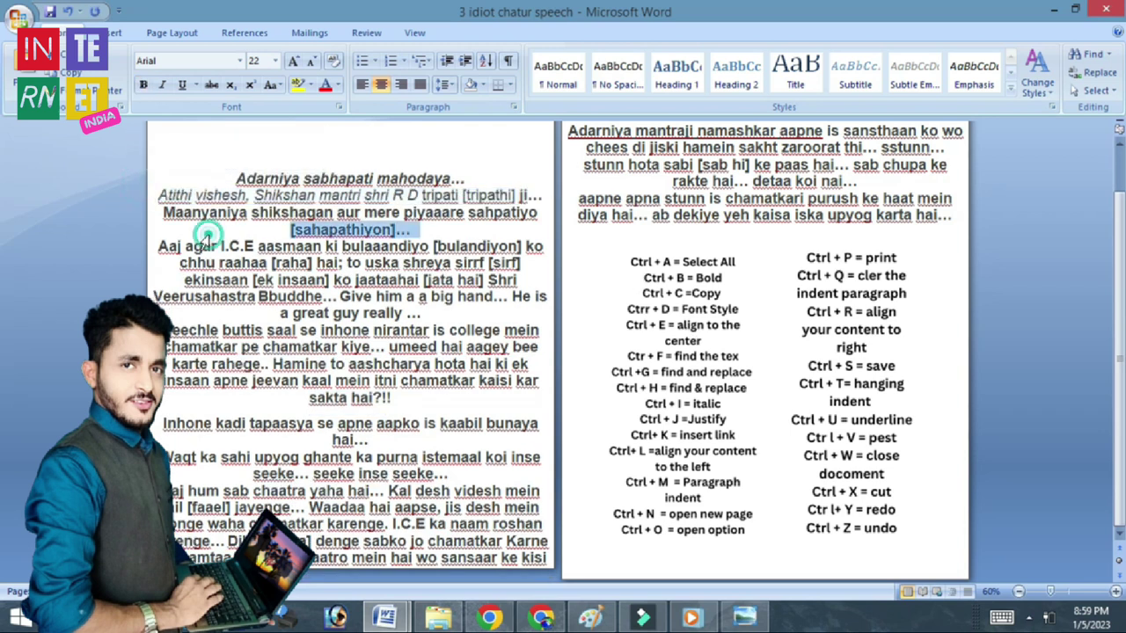
{"action": "left_click_drag", "start_coordinate": [176, 145], "coordinate": [369, 422]}
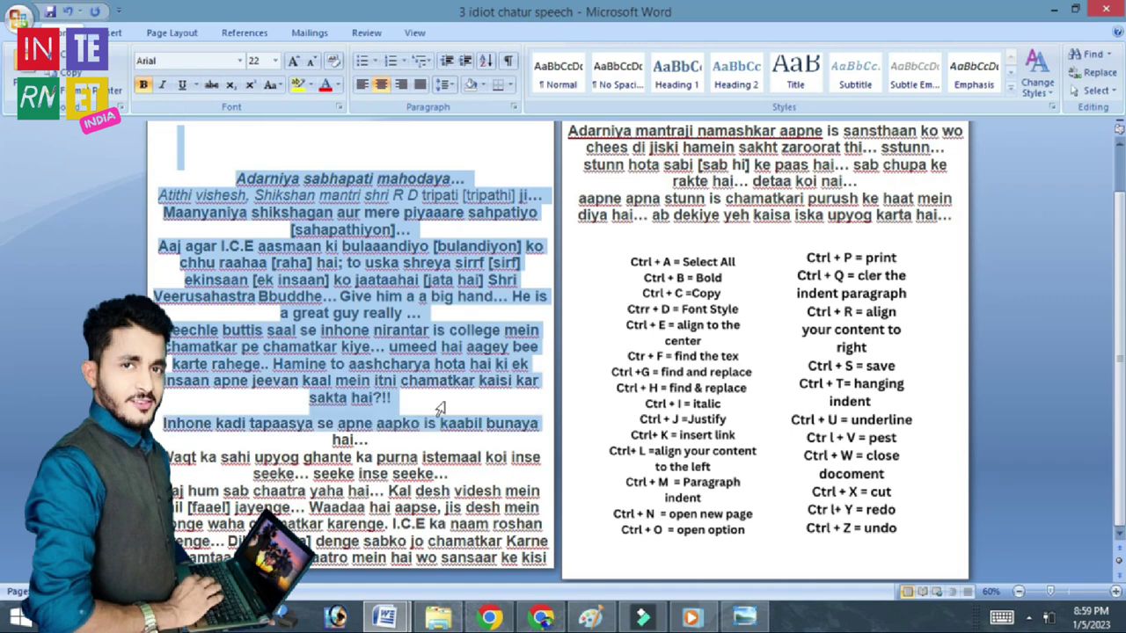
{"action": "key", "text": "ctrl+l"}
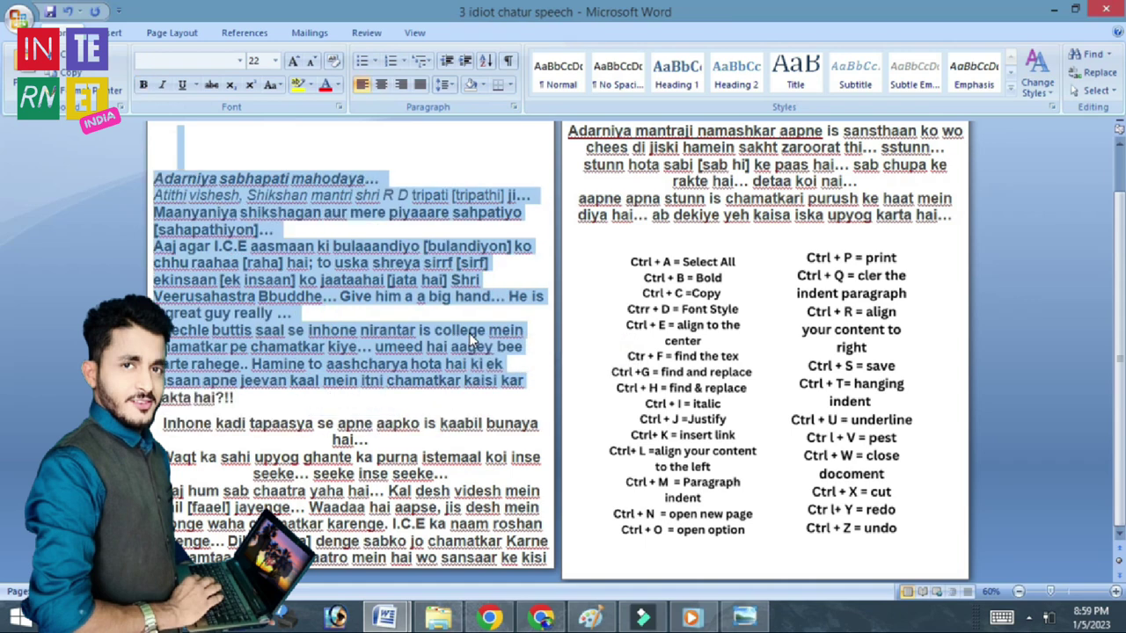
{"action": "key", "text": "ctrl+e"}
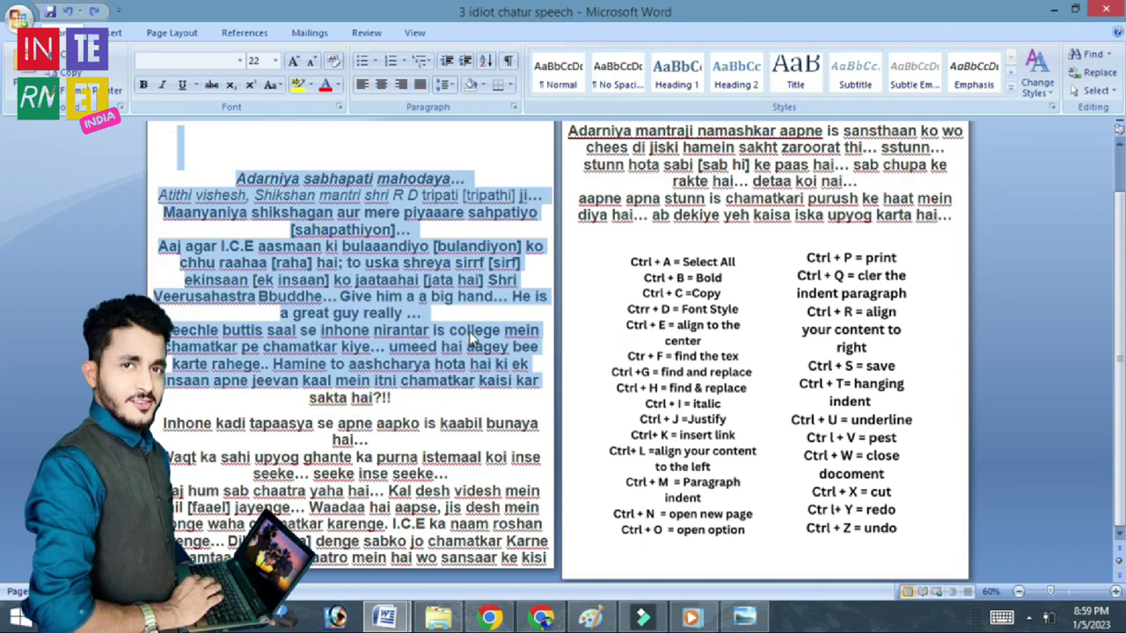
{"action": "left_click", "coordinate": [595, 450]}
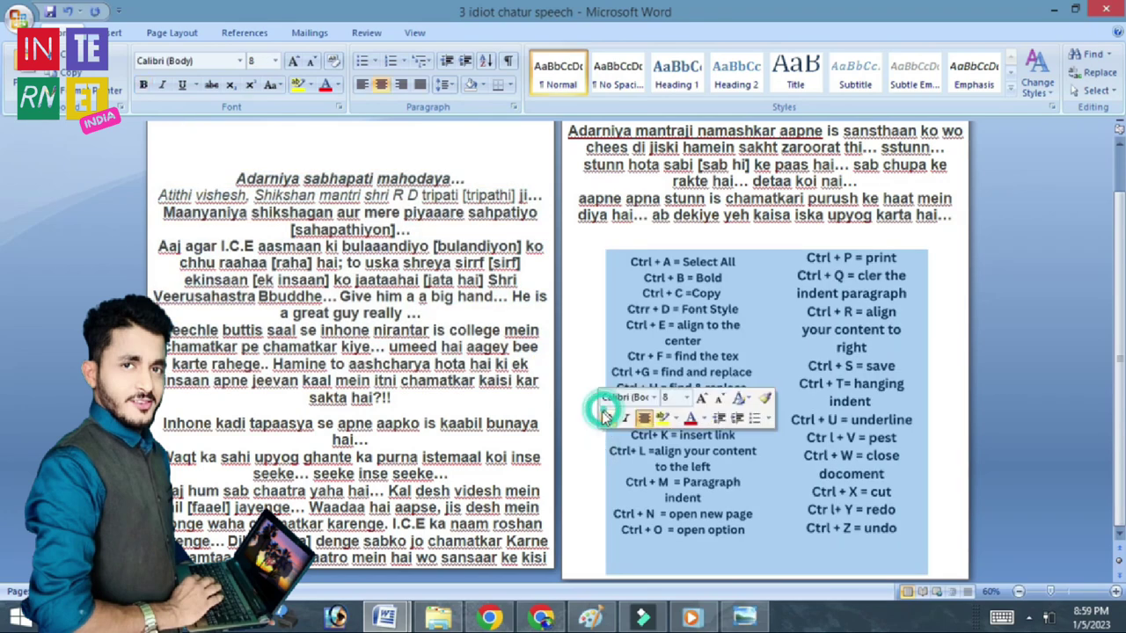
{"action": "left_click", "coordinate": [776, 232]}
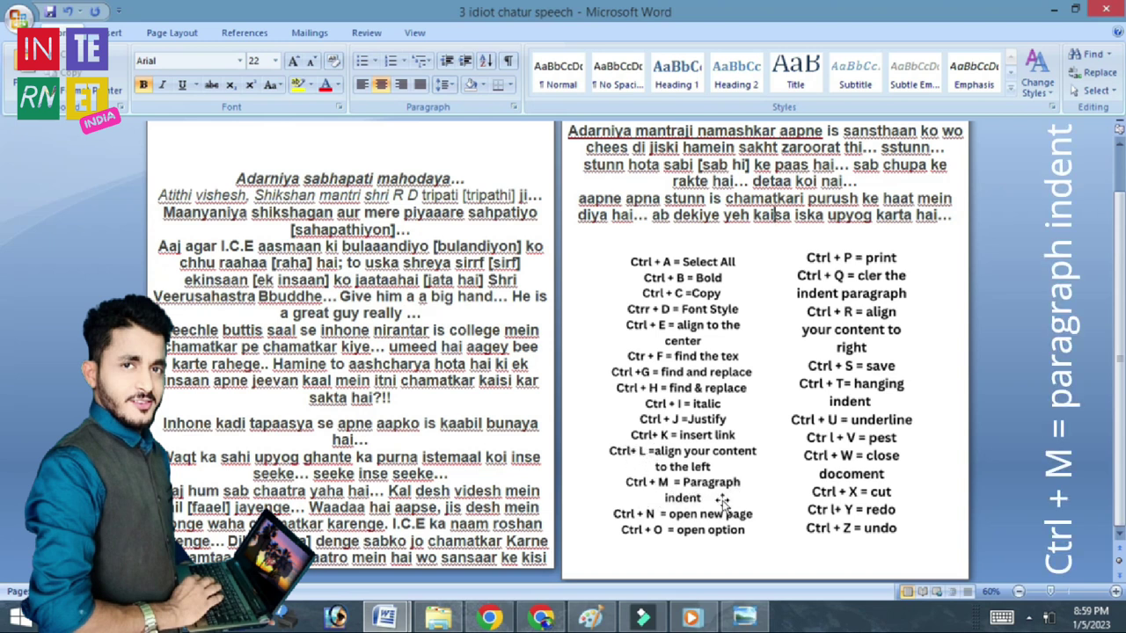
Indent the paragraphs from the greeting line through 'sakta hai?!!' with Ctrl+M
{"action": "left_click", "coordinate": [220, 169]}
{"action": "left_click_drag", "start_coordinate": [235, 194], "coordinate": [453, 406]}
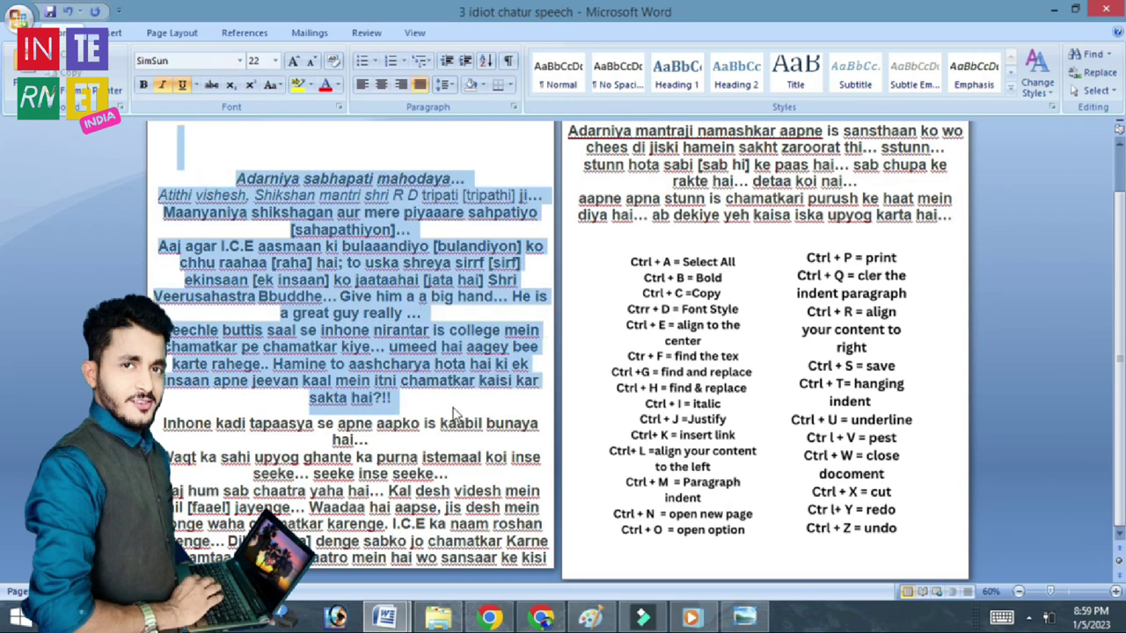
{"action": "key", "text": "ctrl+m"}
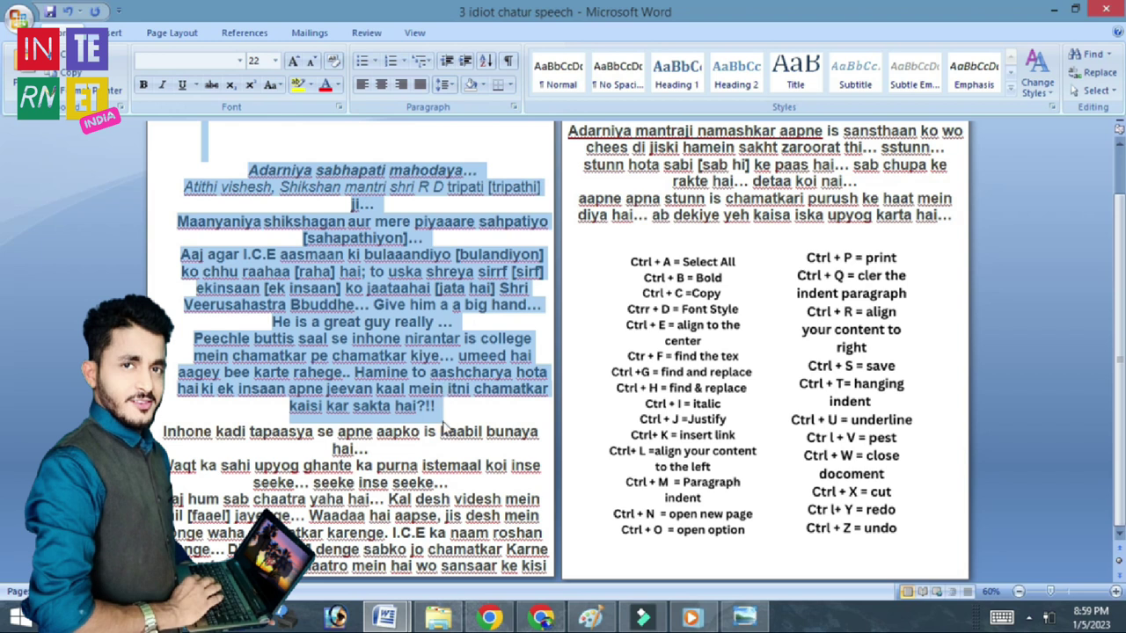
{"action": "left_click", "coordinate": [482, 406]}
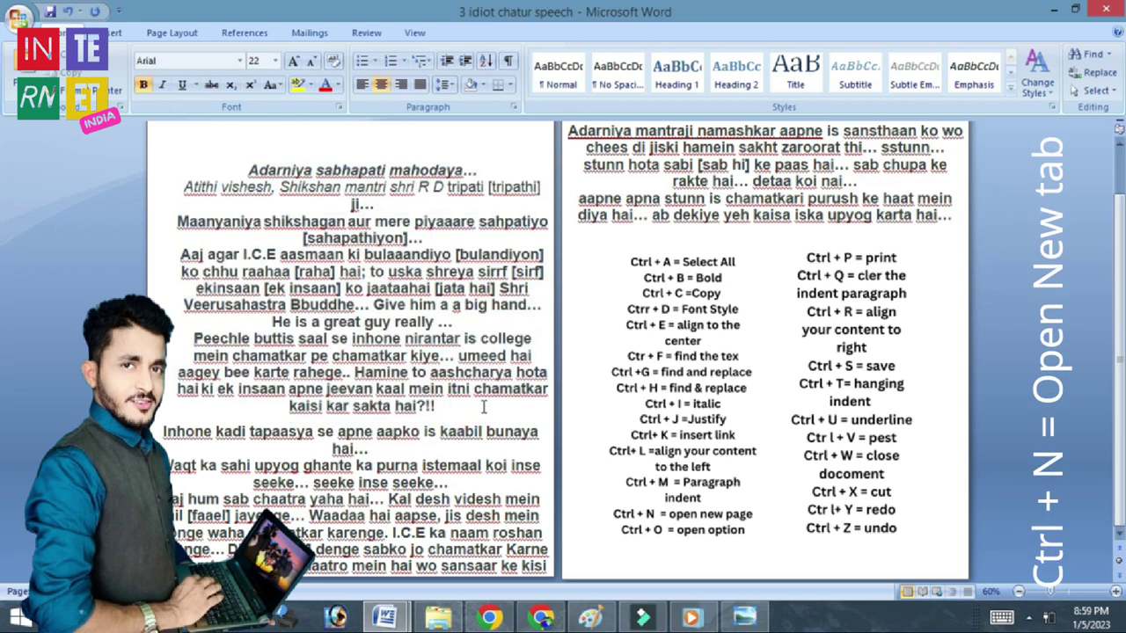
Create blank Document2 with Ctrl+N, then switch back to '3 idiot chatur speech'
{"action": "key", "text": "ctrl+n"}
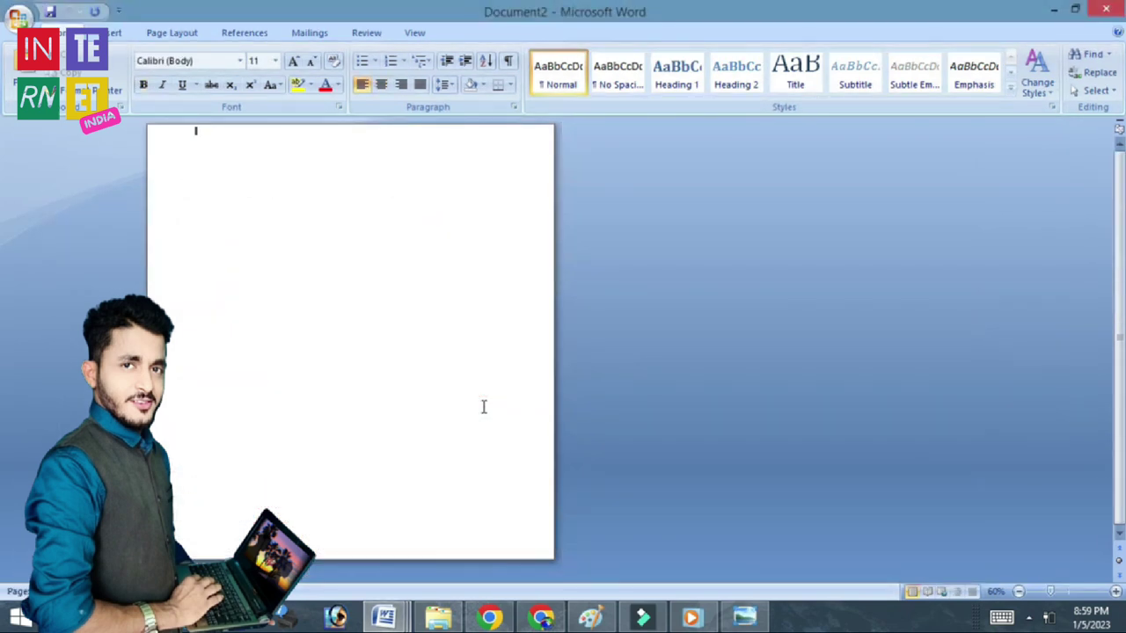
{"action": "left_click", "coordinate": [384, 617]}
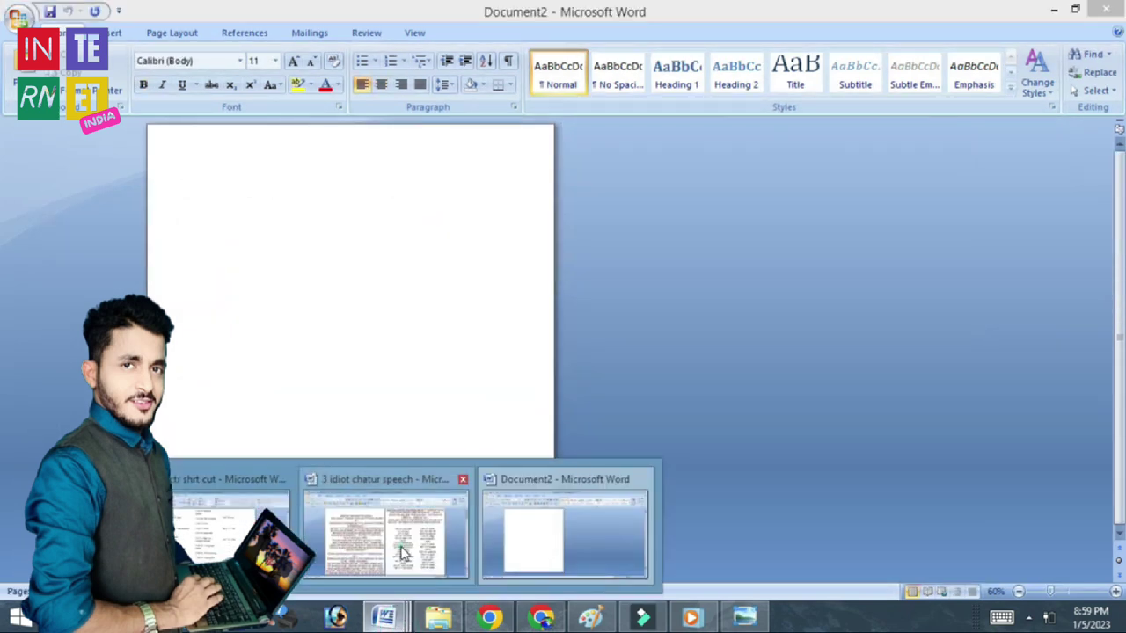
{"action": "left_click", "coordinate": [402, 552]}
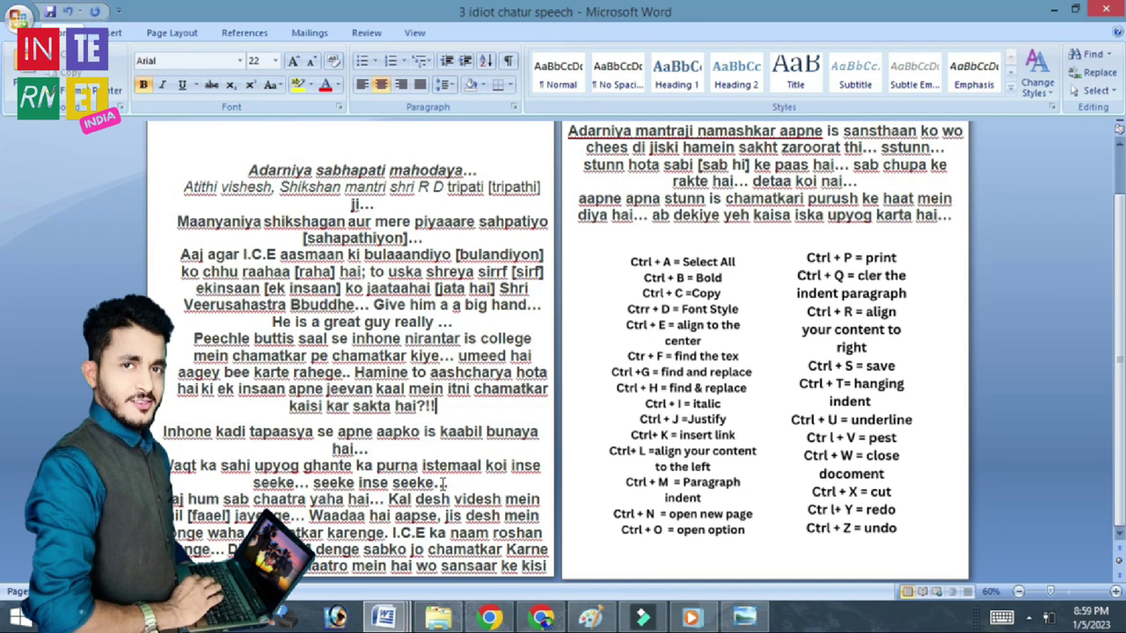
{"action": "key", "text": "ctrl+o"}
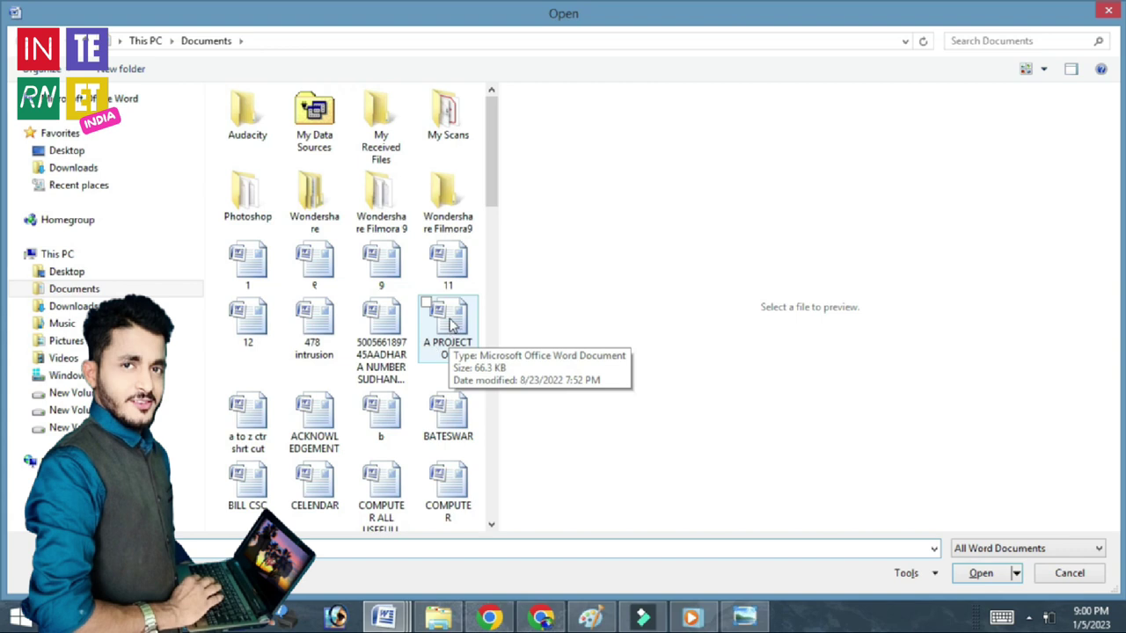
{"action": "left_click", "coordinate": [1105, 19]}
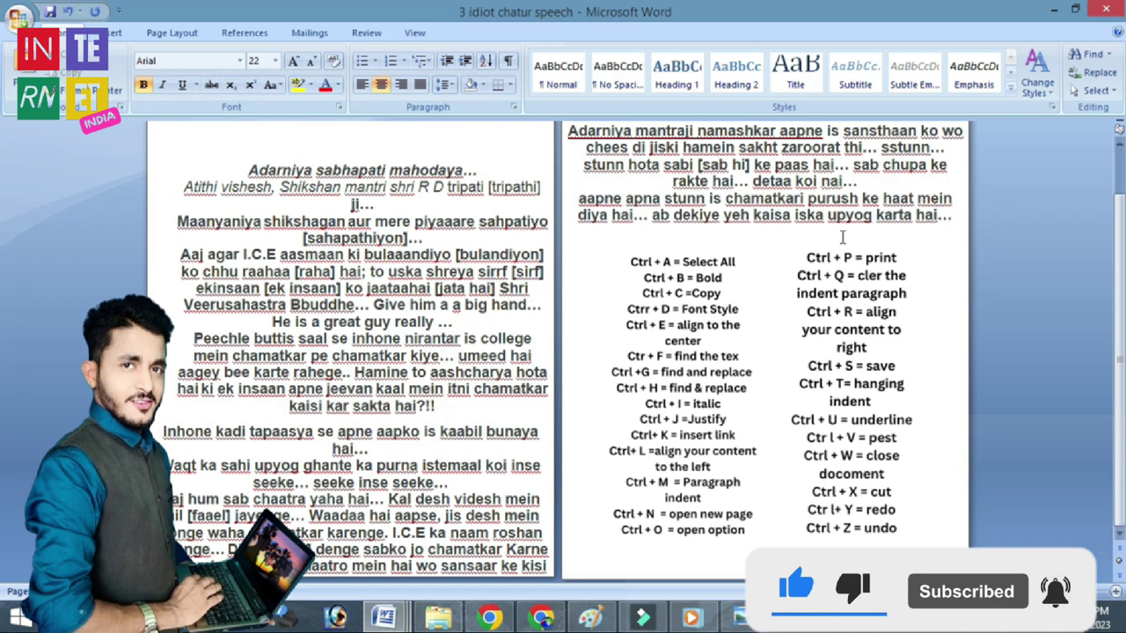
Close the EPSON L3110 Print dialog without printing and reselect the shortcut list picture
{"action": "left_click", "coordinate": [770, 264]}
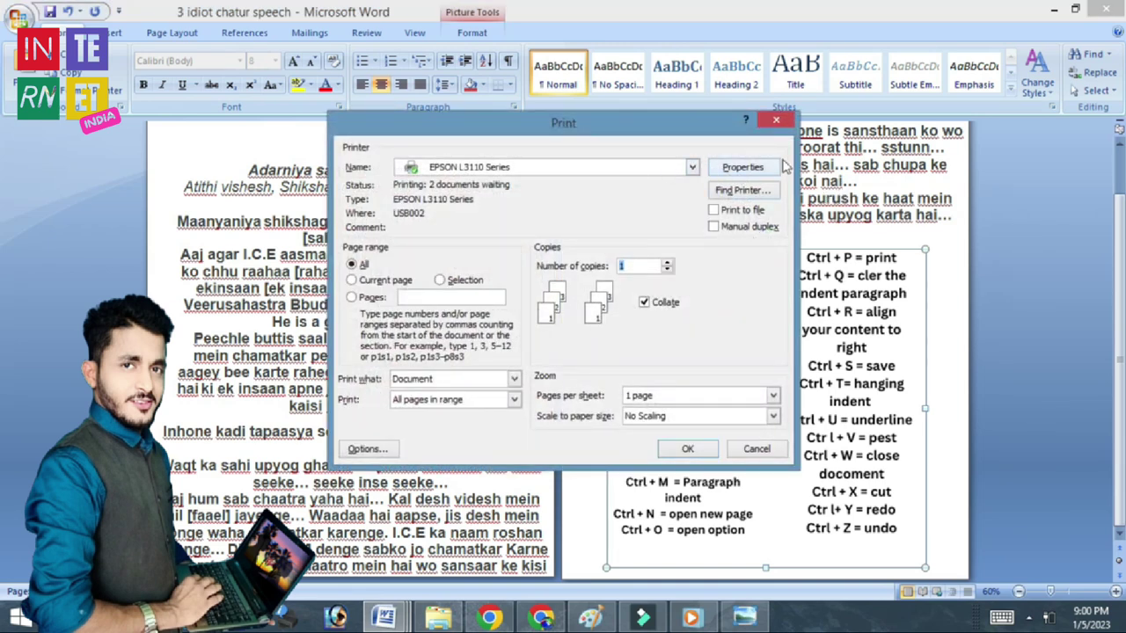
{"action": "left_click", "coordinate": [773, 119]}
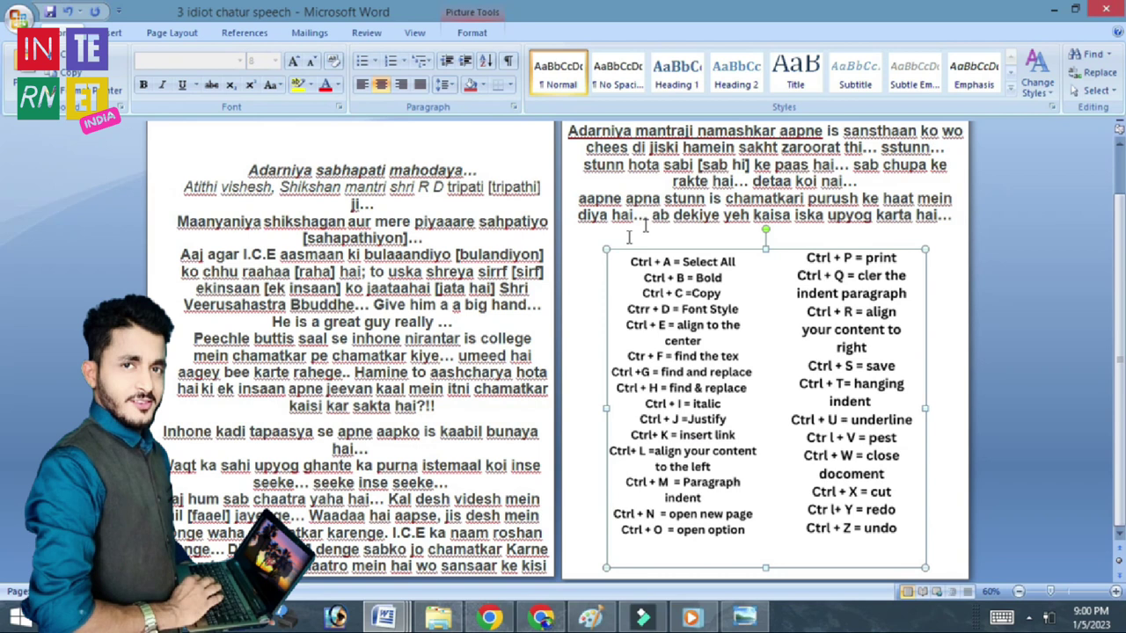
{"action": "left_click", "coordinate": [589, 260]}
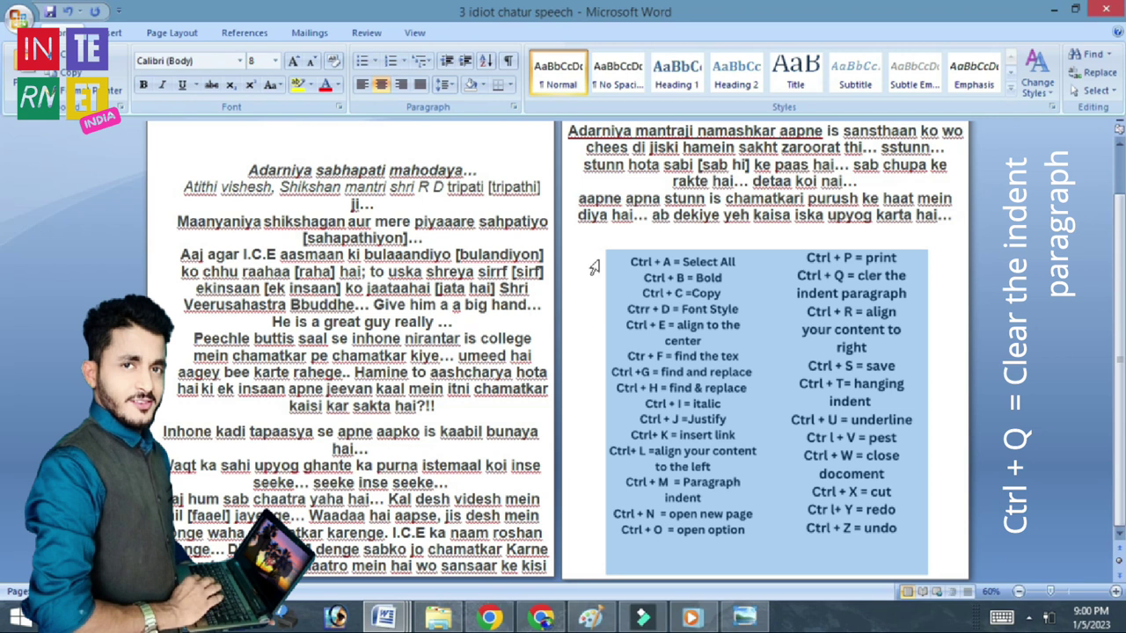
{"action": "left_click", "coordinate": [620, 216]}
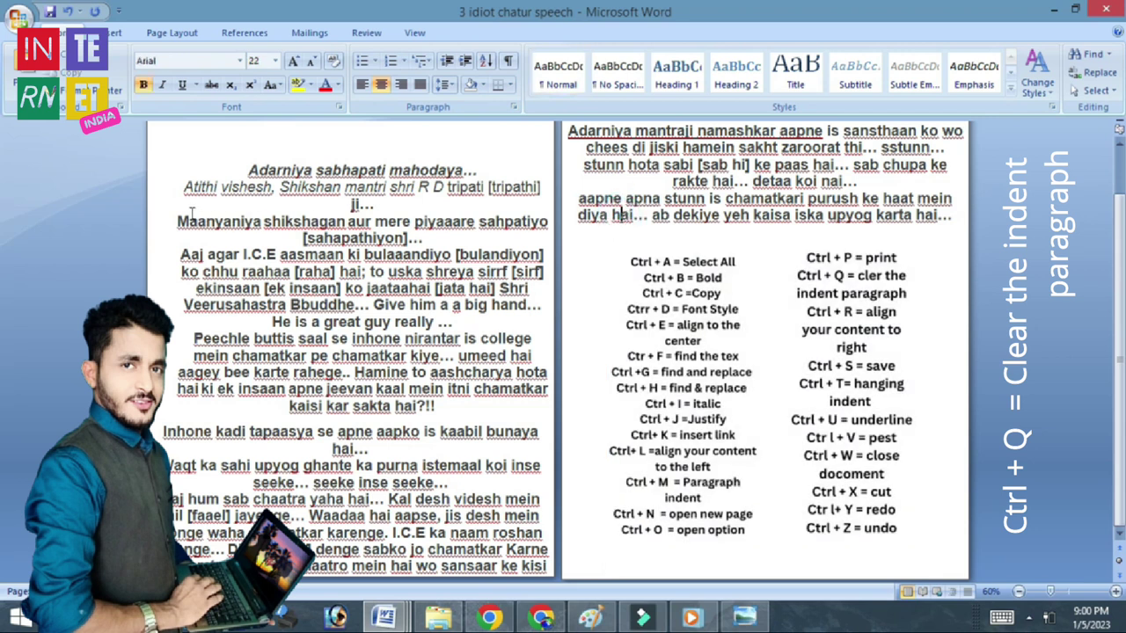
{"action": "left_click_drag", "start_coordinate": [167, 221], "coordinate": [483, 332]}
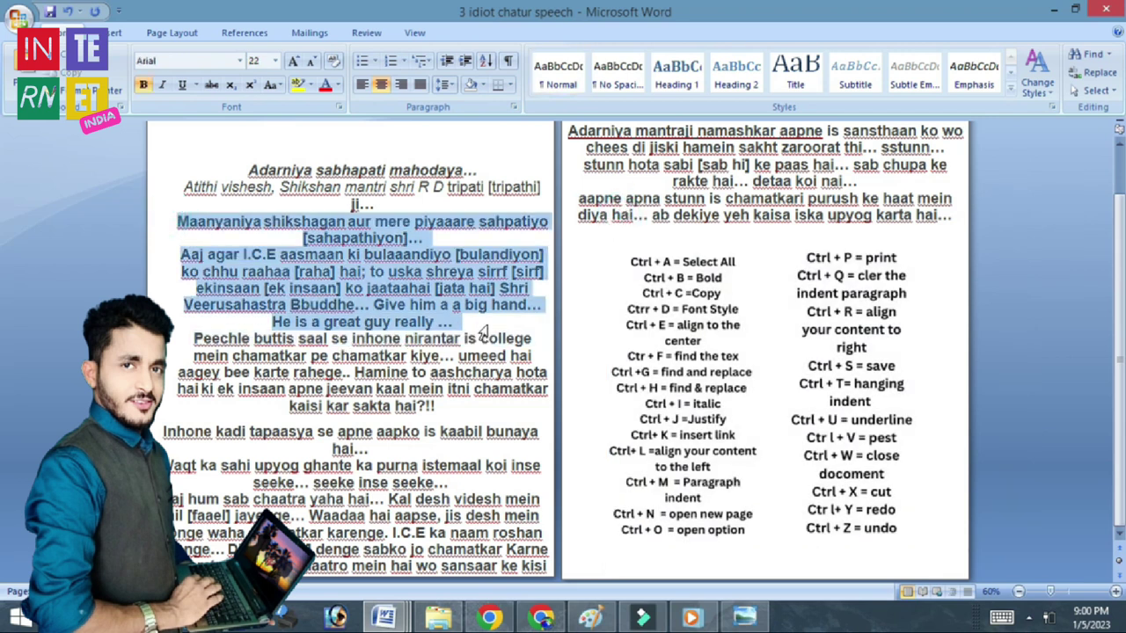
{"action": "key", "text": "ctrl+l"}
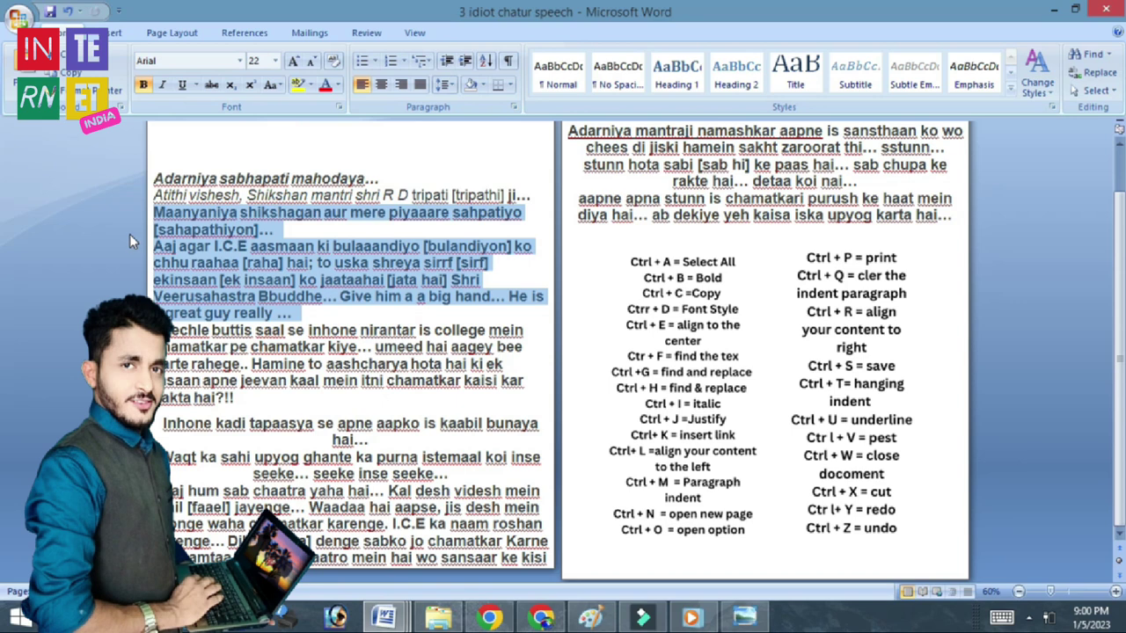
{"action": "key", "text": "ctrl+e"}
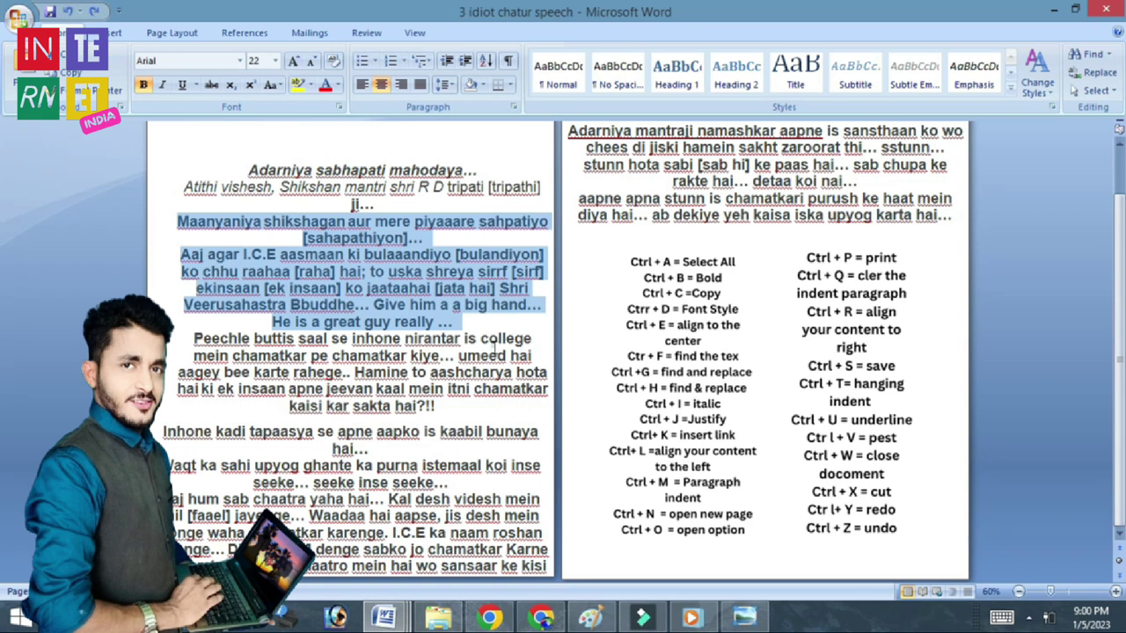
{"action": "left_click", "coordinate": [493, 345]}
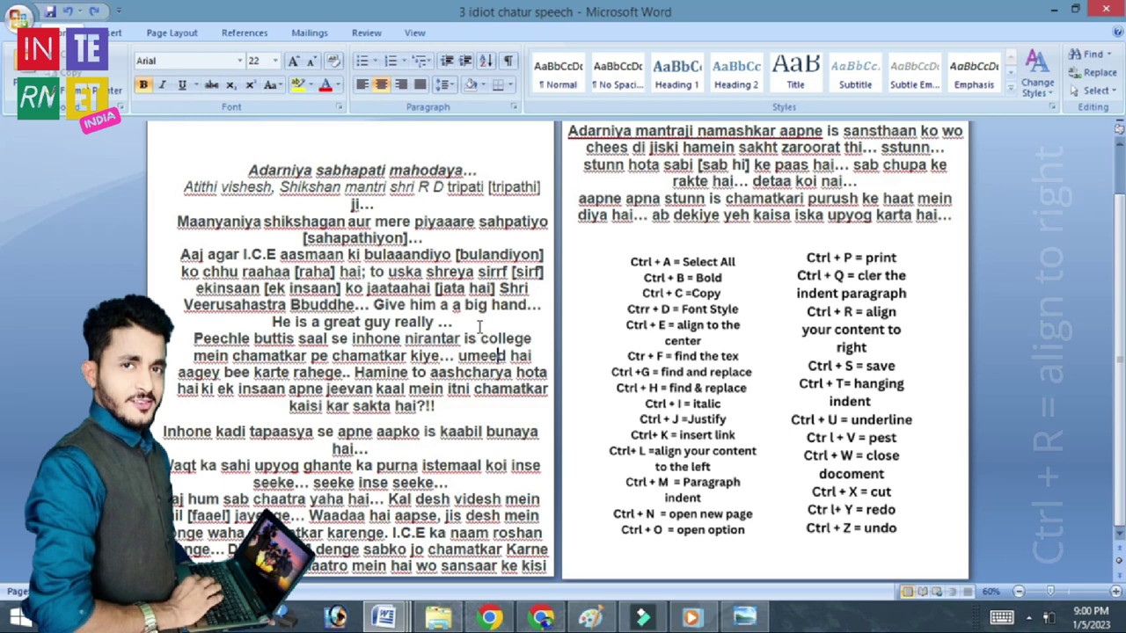
{"action": "mouse_move", "coordinate": [180, 186]}
{"action": "left_mouse_down"}
{"action": "mouse_move", "coordinate": [263, 255]}
{"action": "mouse_move", "coordinate": [429, 345]}
{"action": "mouse_move", "coordinate": [506, 364]}
{"action": "left_mouse_up"}
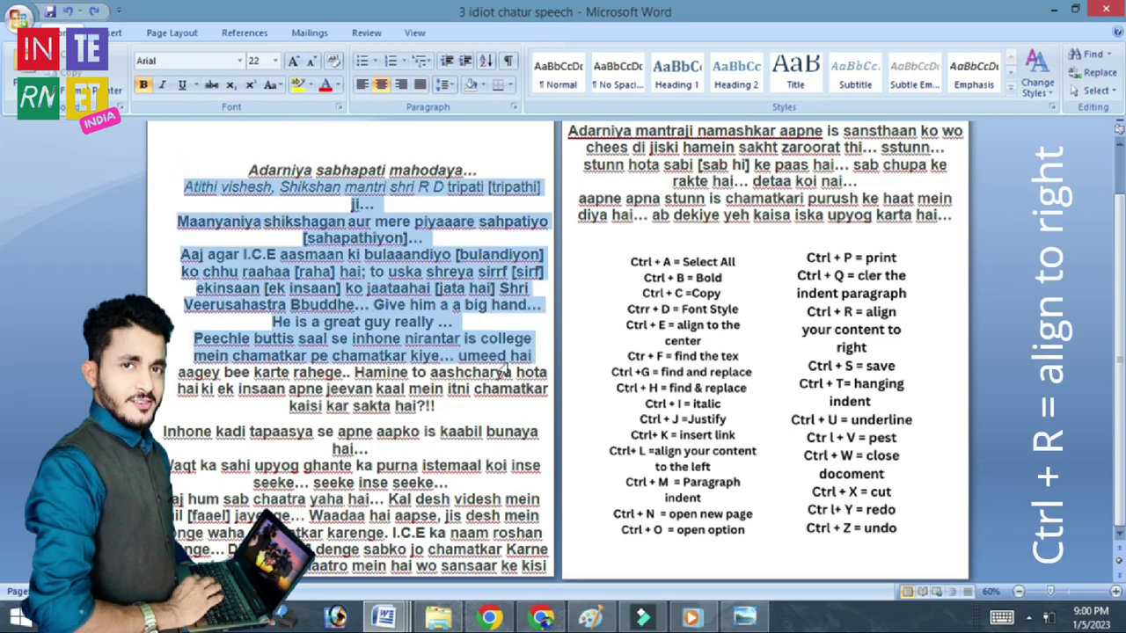
{"action": "key", "text": "ctrl+r"}
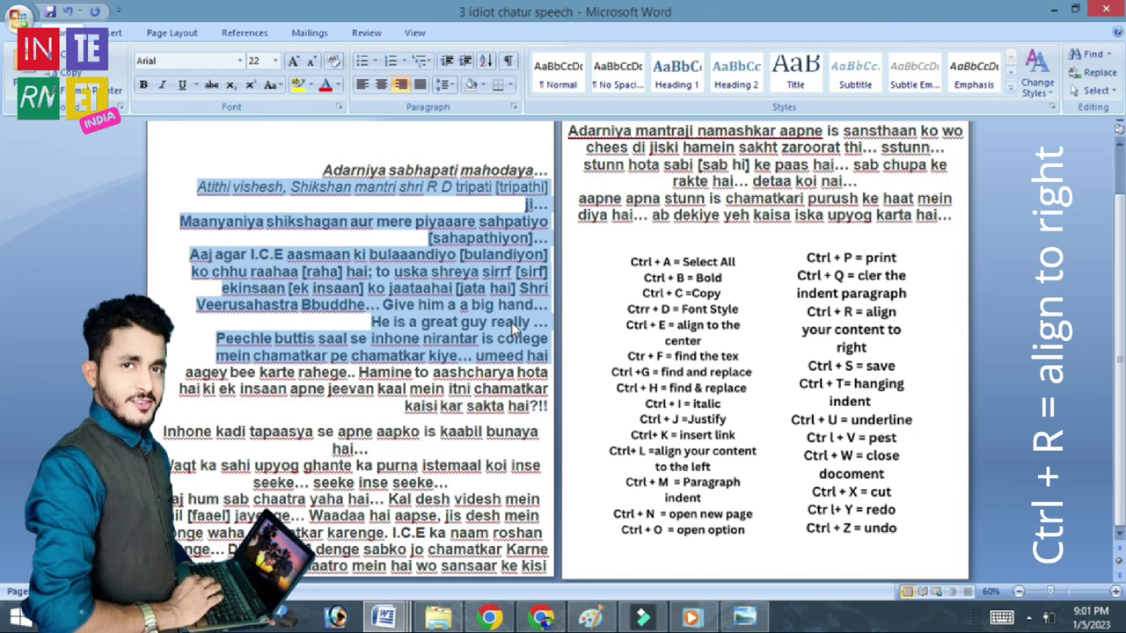
{"action": "key", "text": "ctrl+l"}
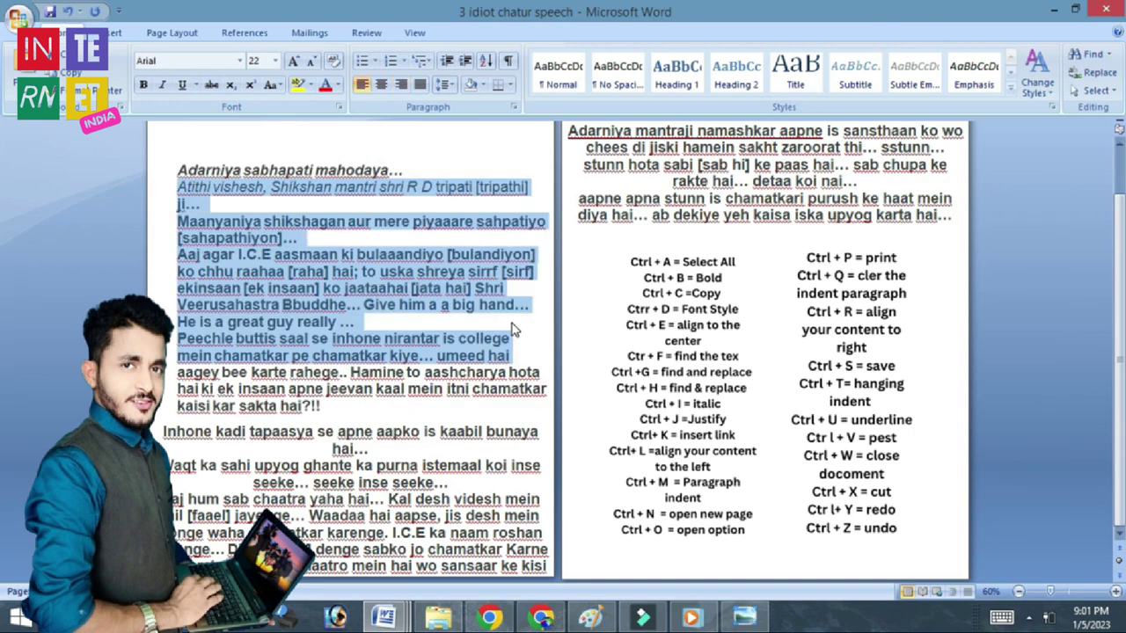
{"action": "key", "text": "ctrl+r"}
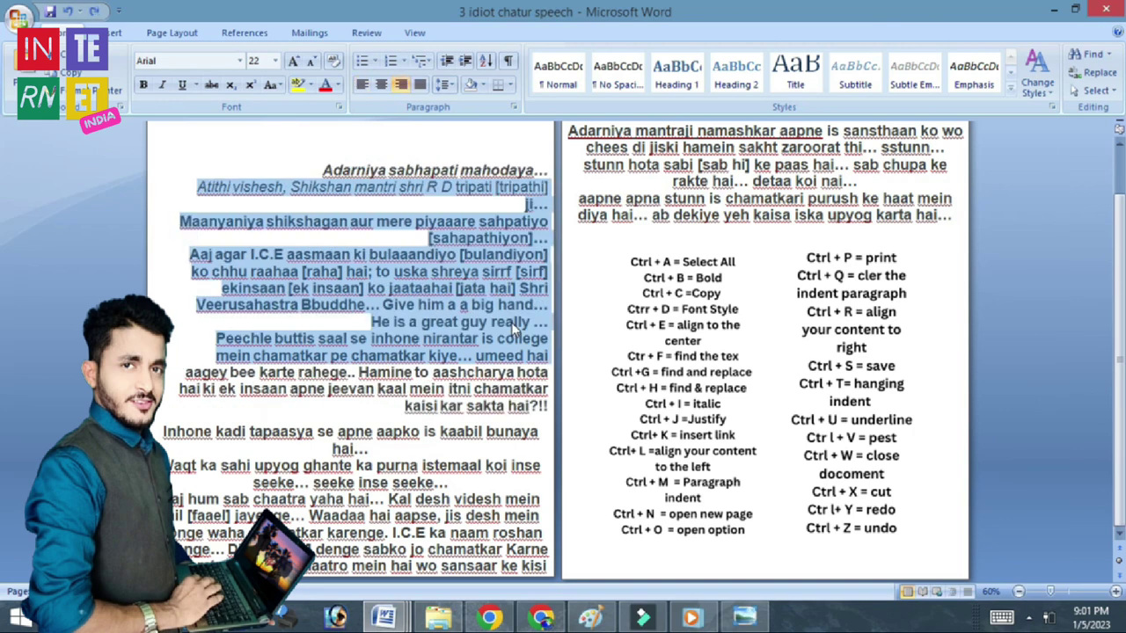
{"action": "key", "text": "ctrl+e"}
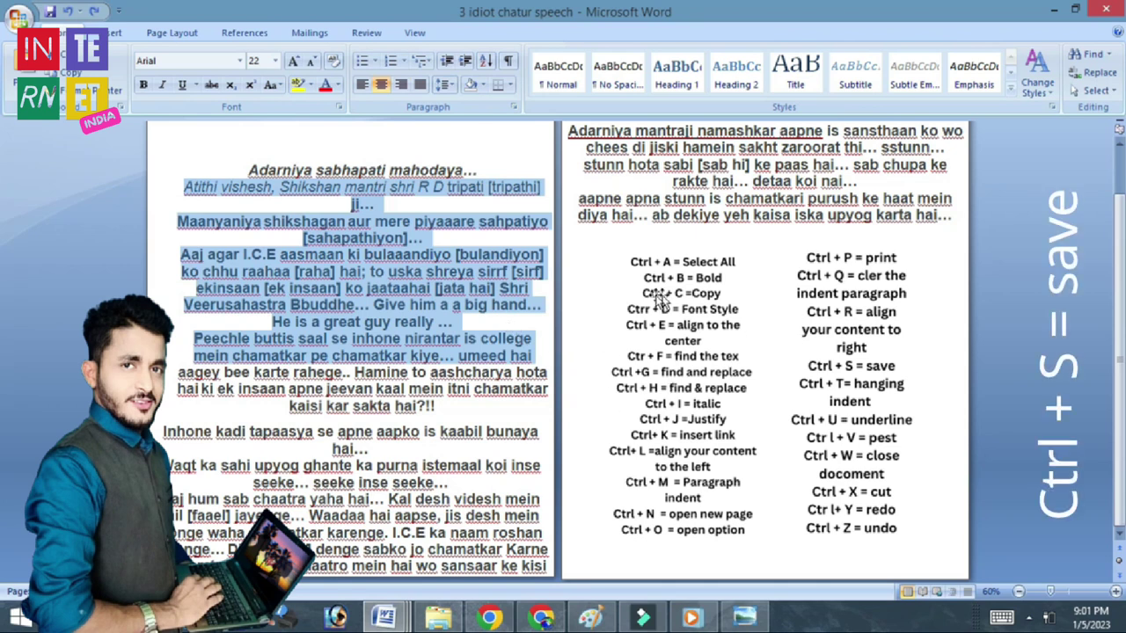
Select the shortcut list picture, then deselect it to return to the speech text
{"action": "left_click", "coordinate": [611, 269]}
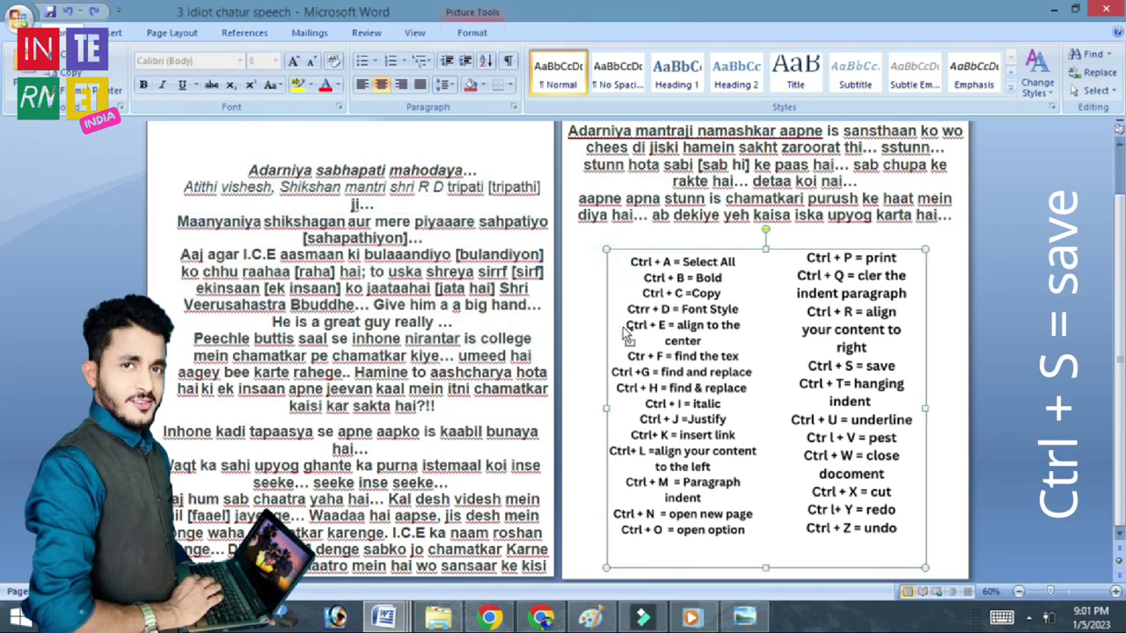
{"action": "left_click", "coordinate": [580, 288]}
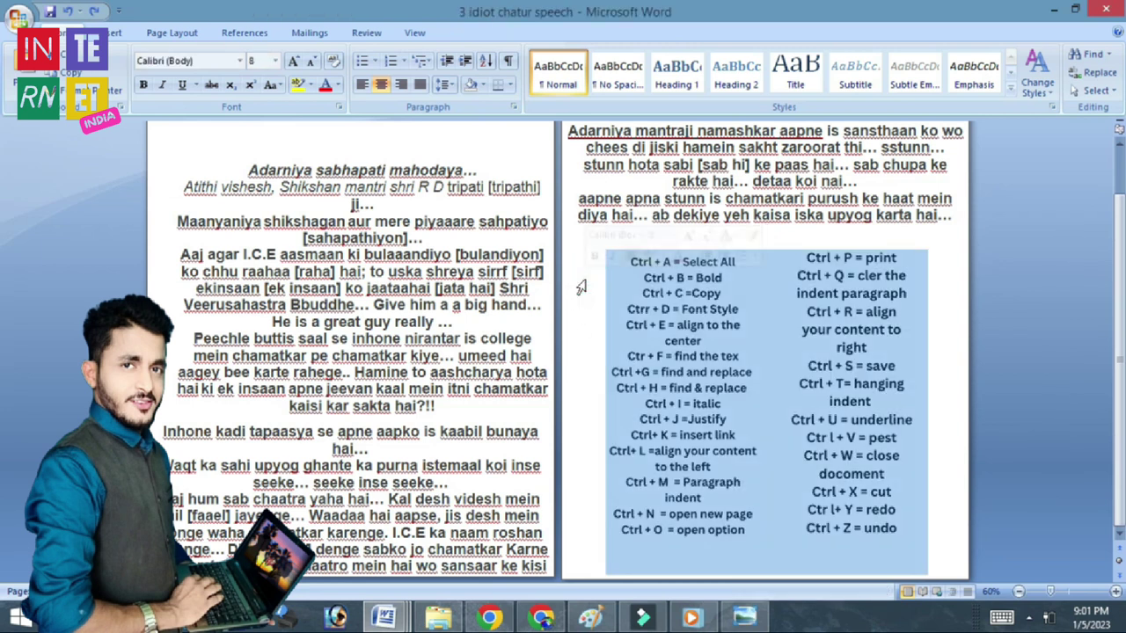
{"action": "left_click", "coordinate": [497, 237]}
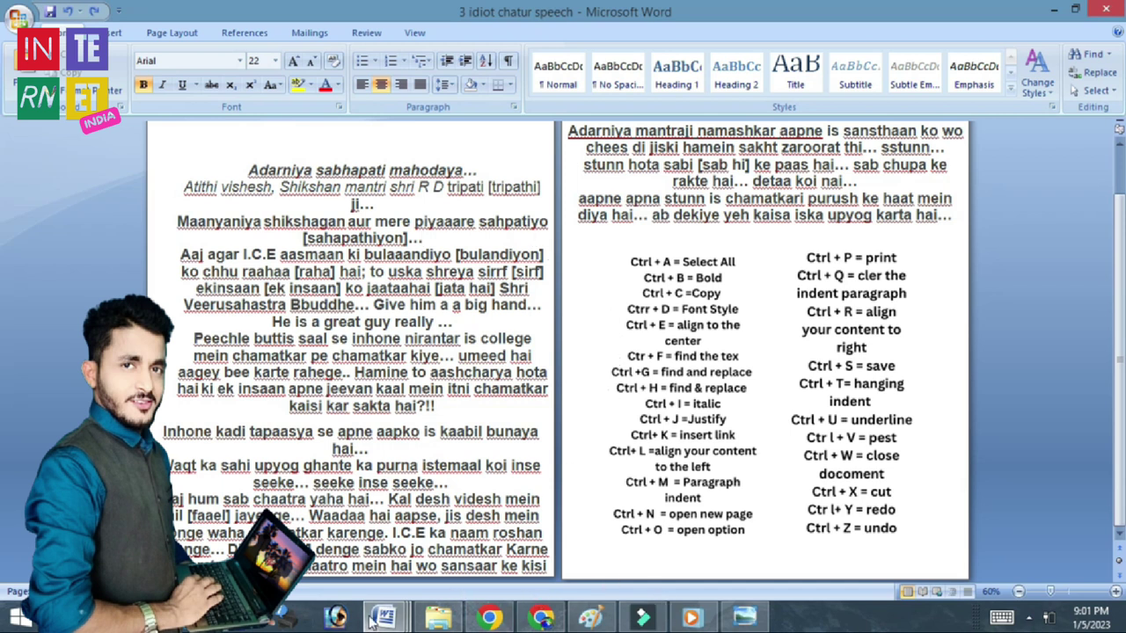
In Document2, type 'ewhuehughi', start a Save As with Ctrl+S, then cancel without saving
{"action": "mouse_move", "coordinate": [383, 617]}
{"action": "left_click", "coordinate": [541, 532]}
{"action": "type", "text": "ewhuehughi"}
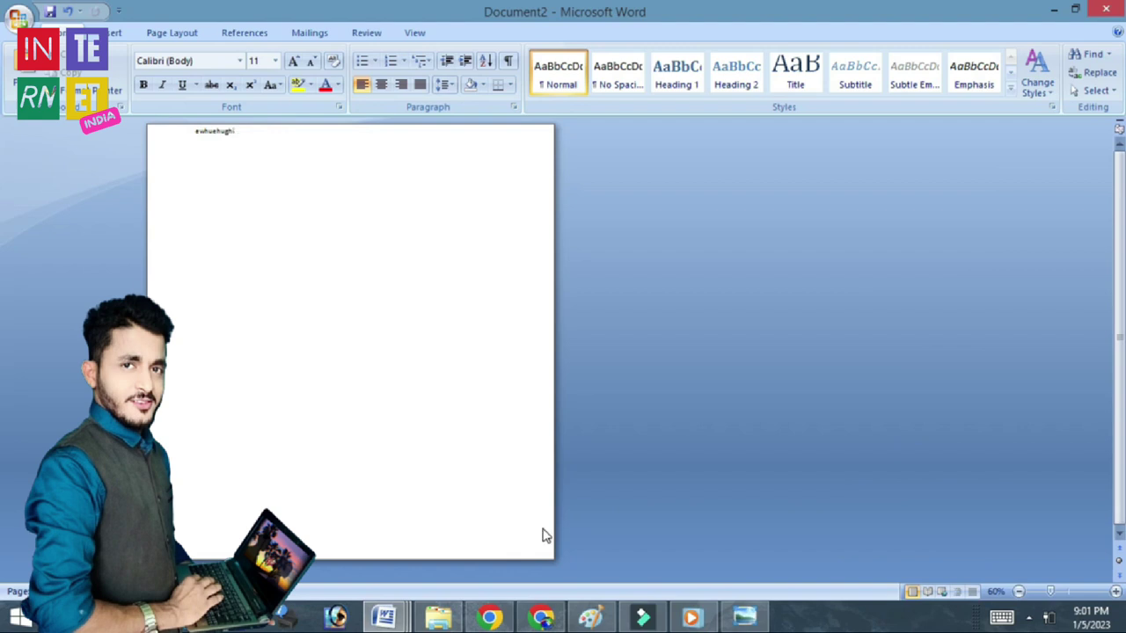
{"action": "key", "text": "ctrl+s"}
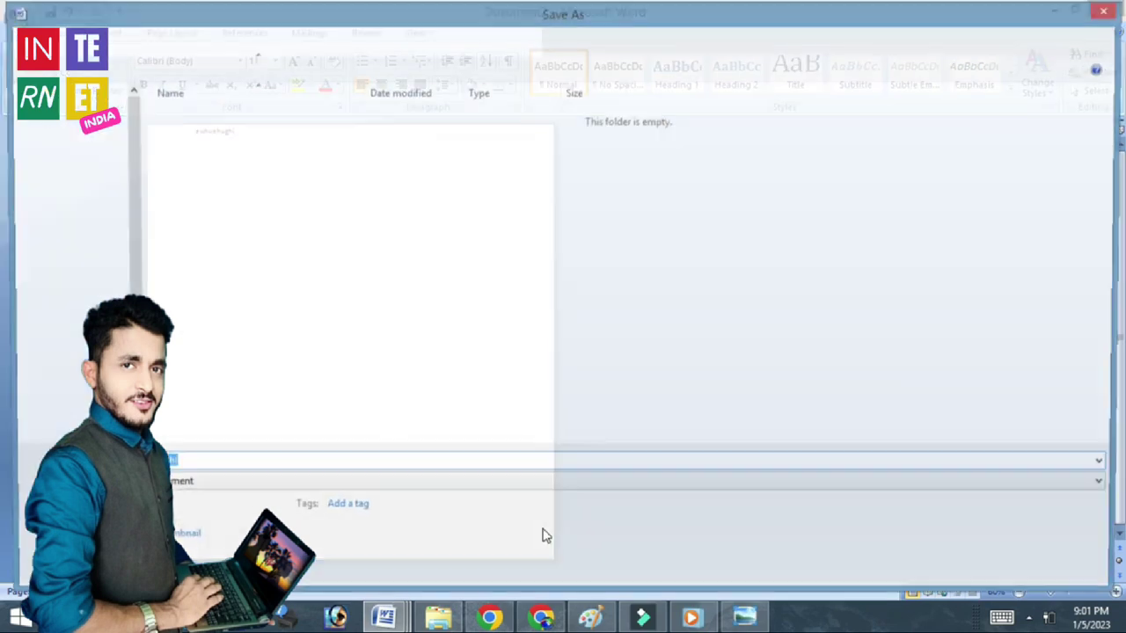
{"action": "left_click", "coordinate": [209, 488]}
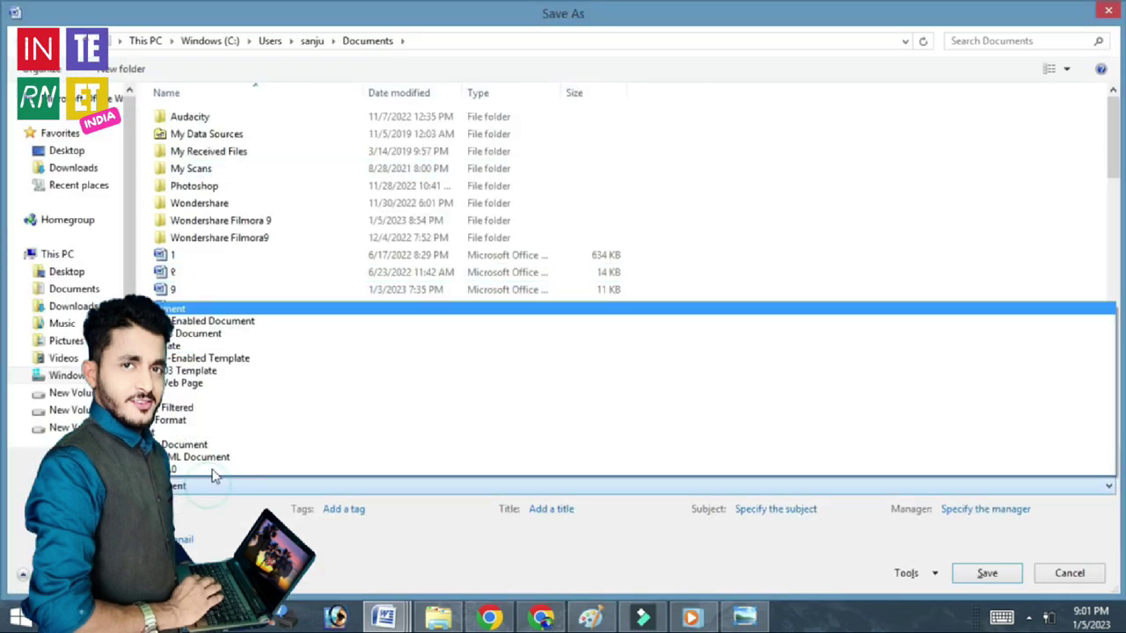
{"action": "left_click", "coordinate": [1104, 27]}
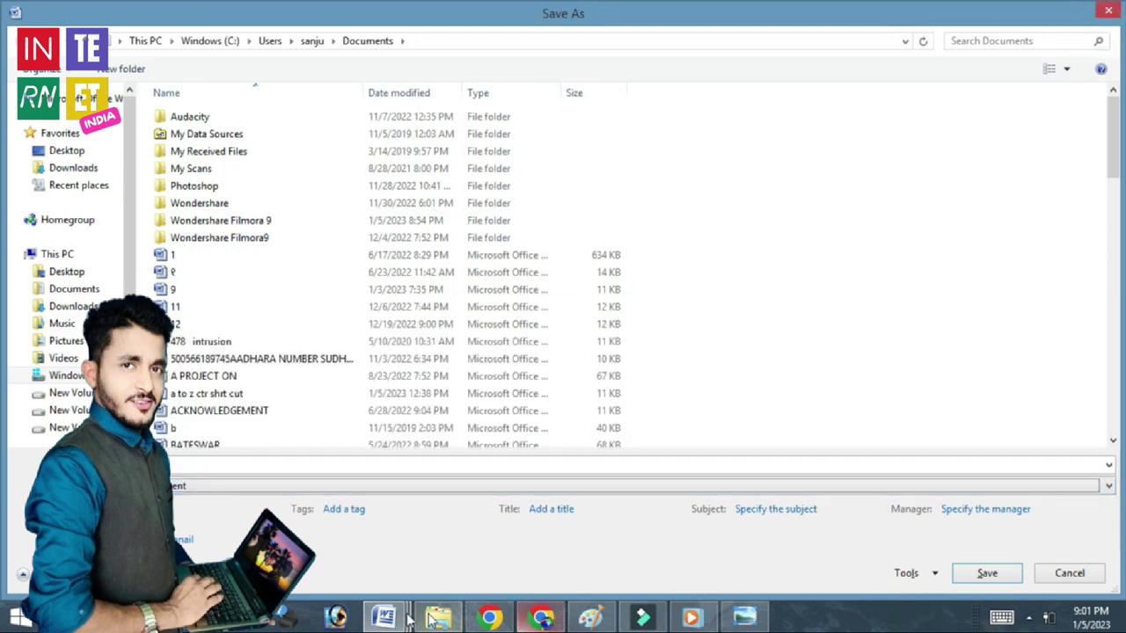
{"action": "left_click", "coordinate": [432, 549]}
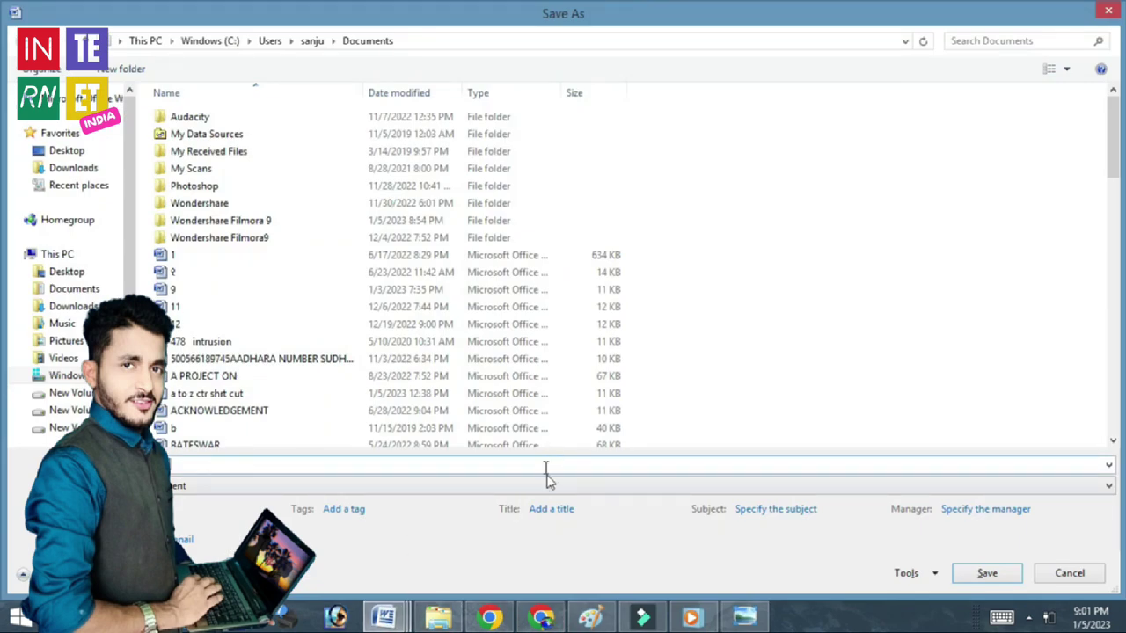
{"action": "left_click", "coordinate": [1073, 581]}
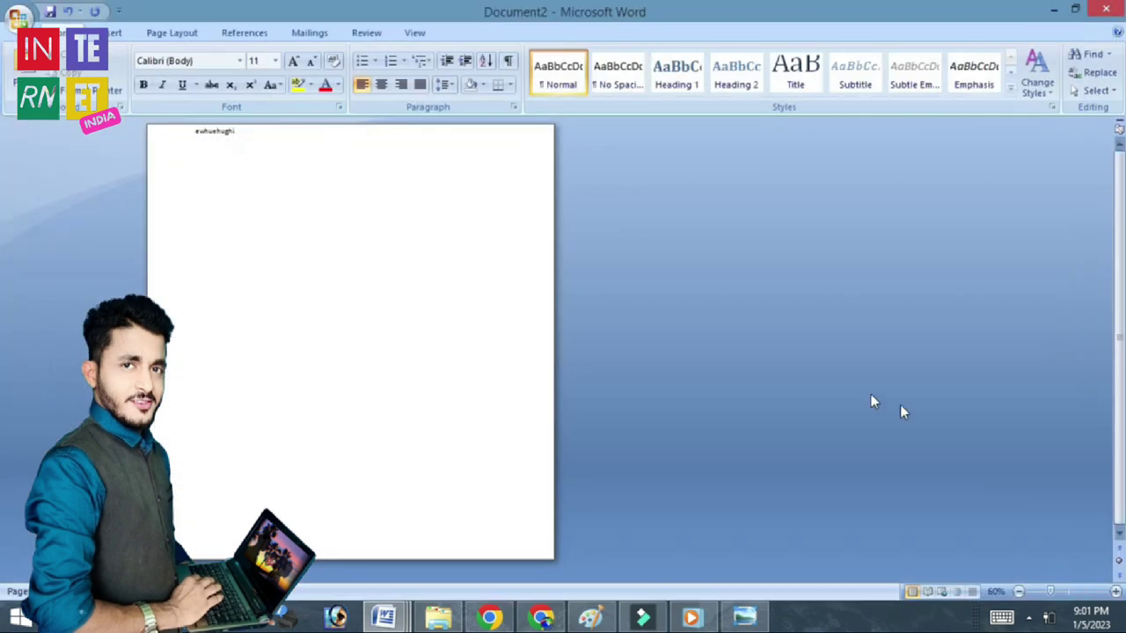
Back in the speech, select the title and opening paragraphs and indent them twice with Ctrl+M
{"action": "left_click", "coordinate": [405, 553]}
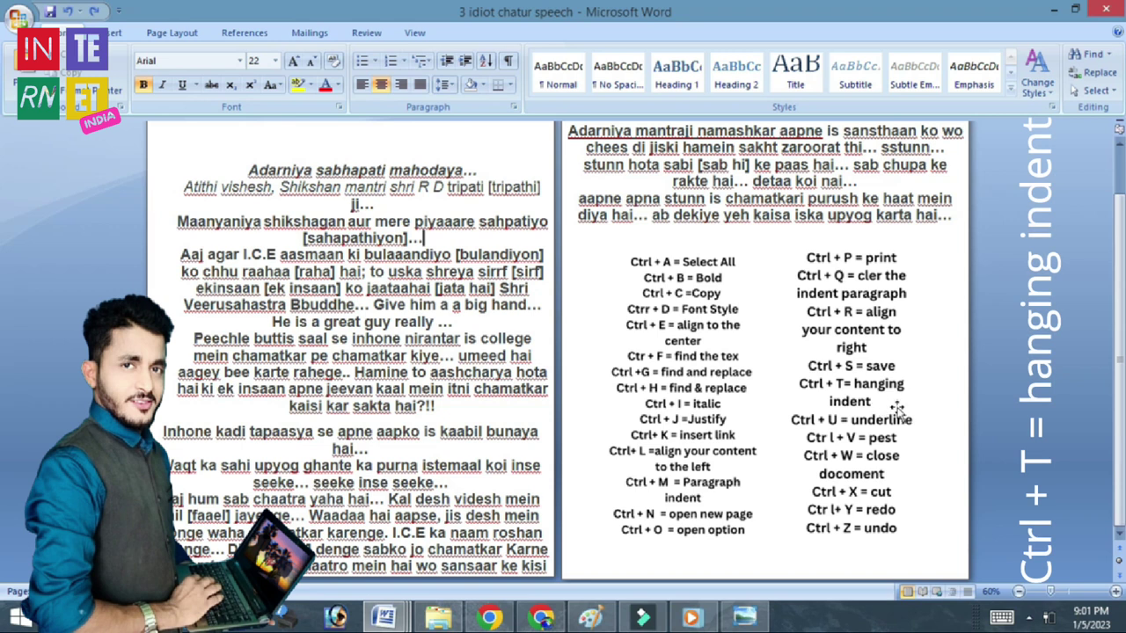
{"action": "left_click_drag", "start_coordinate": [255, 204], "coordinate": [378, 204]}
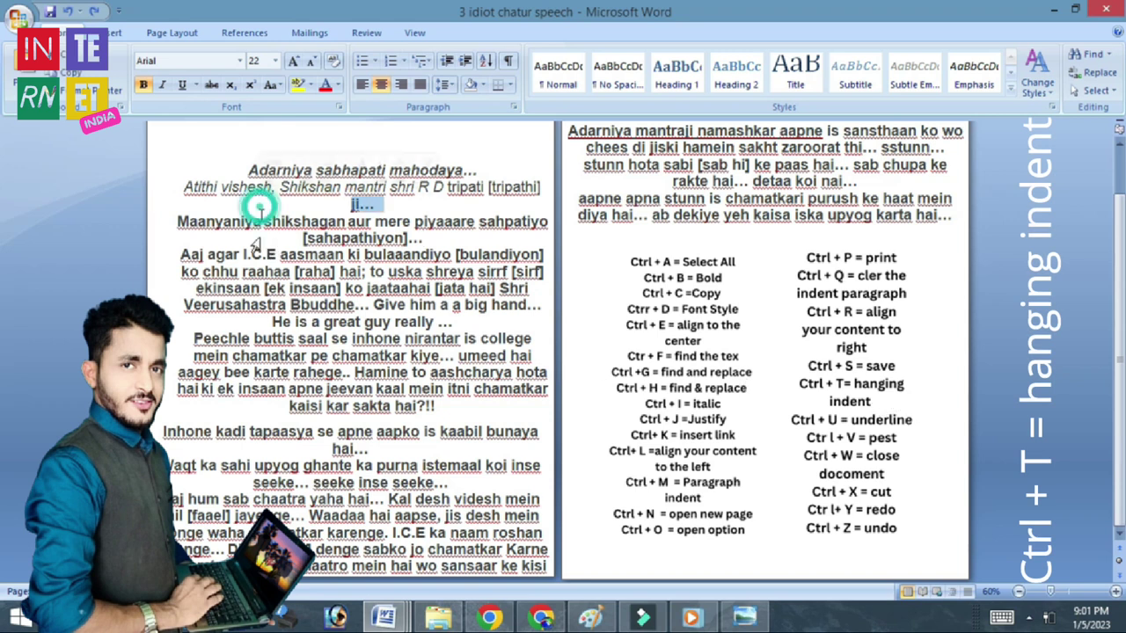
{"action": "mouse_move", "coordinate": [209, 155]}
{"action": "left_mouse_down"}
{"action": "mouse_move", "coordinate": [493, 302]}
{"action": "mouse_move", "coordinate": [532, 372]}
{"action": "mouse_move", "coordinate": [525, 384]}
{"action": "left_mouse_up"}
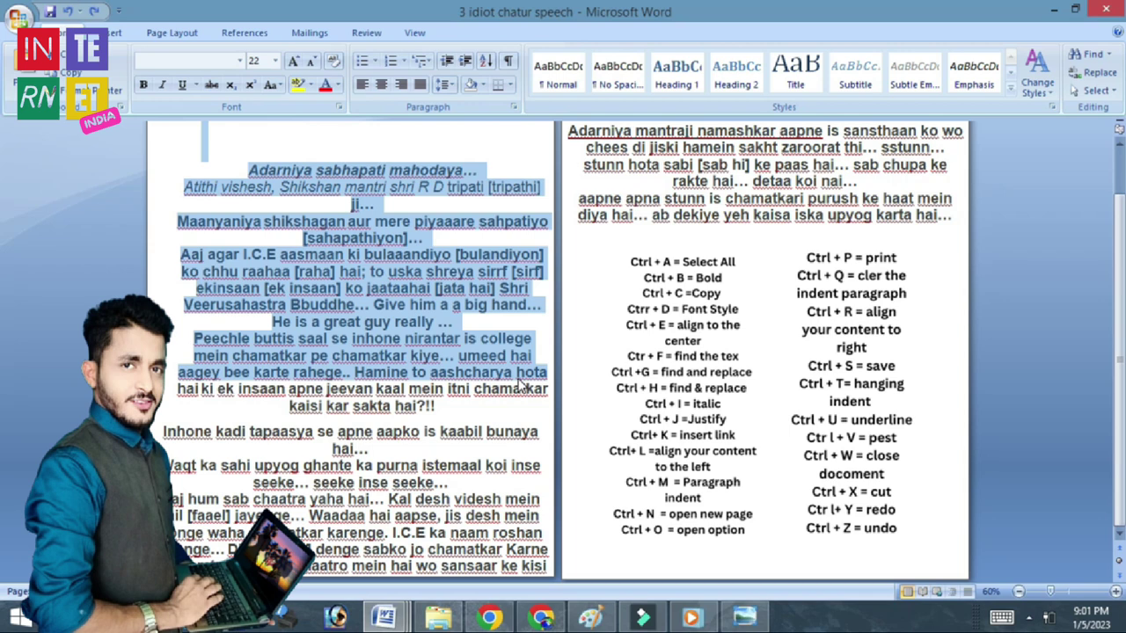
{"action": "key", "text": "ctrl+m"}
{"action": "key", "text": "ctrl+m"}
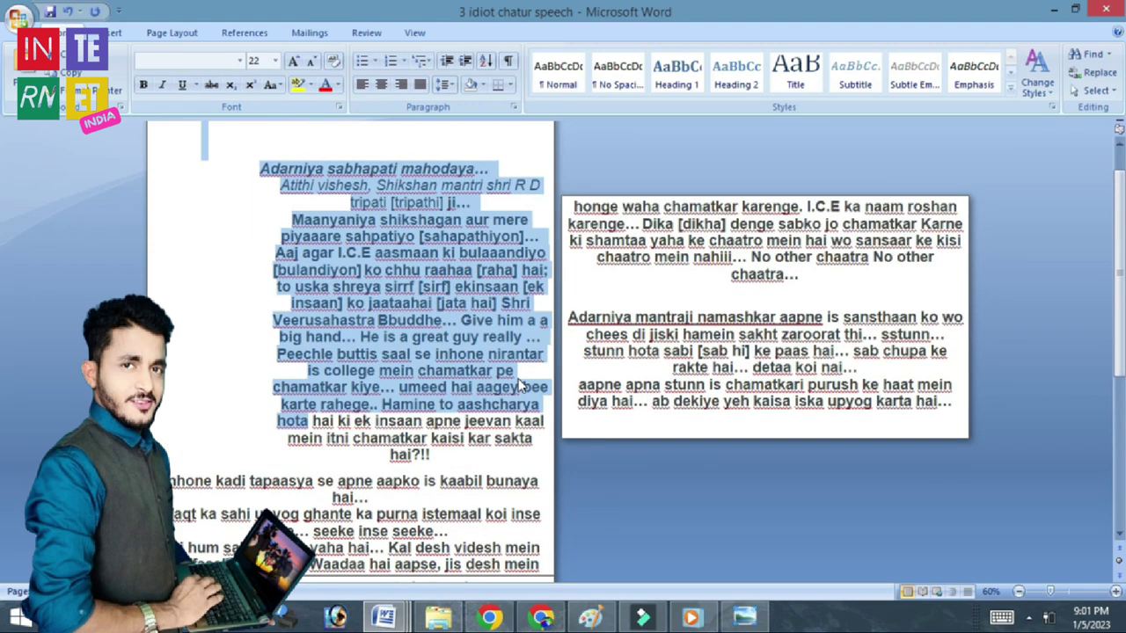
{"action": "key", "text": "ctrl+m"}
{"action": "key", "text": "ctrl+m"}
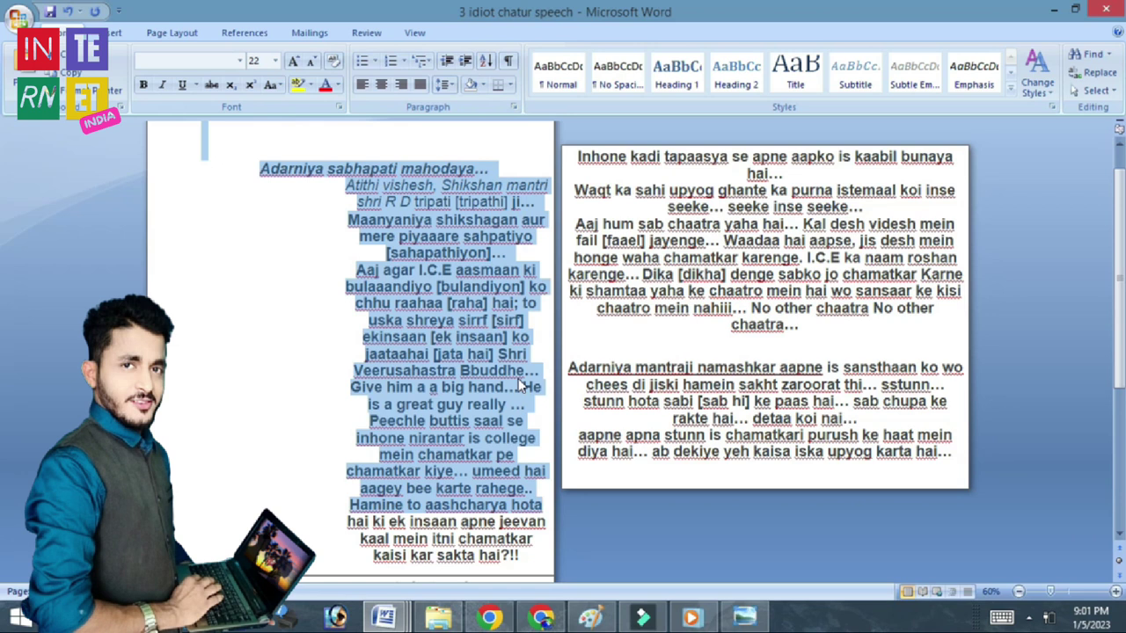
{"action": "left_click", "coordinate": [238, 270]}
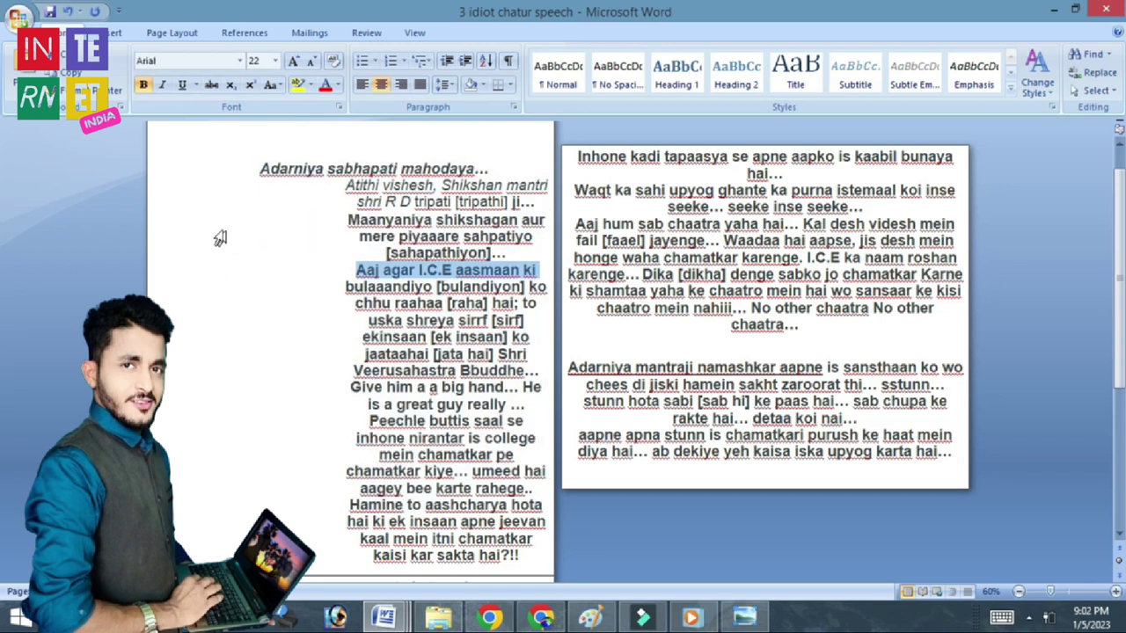
{"action": "left_click", "coordinate": [116, 33]}
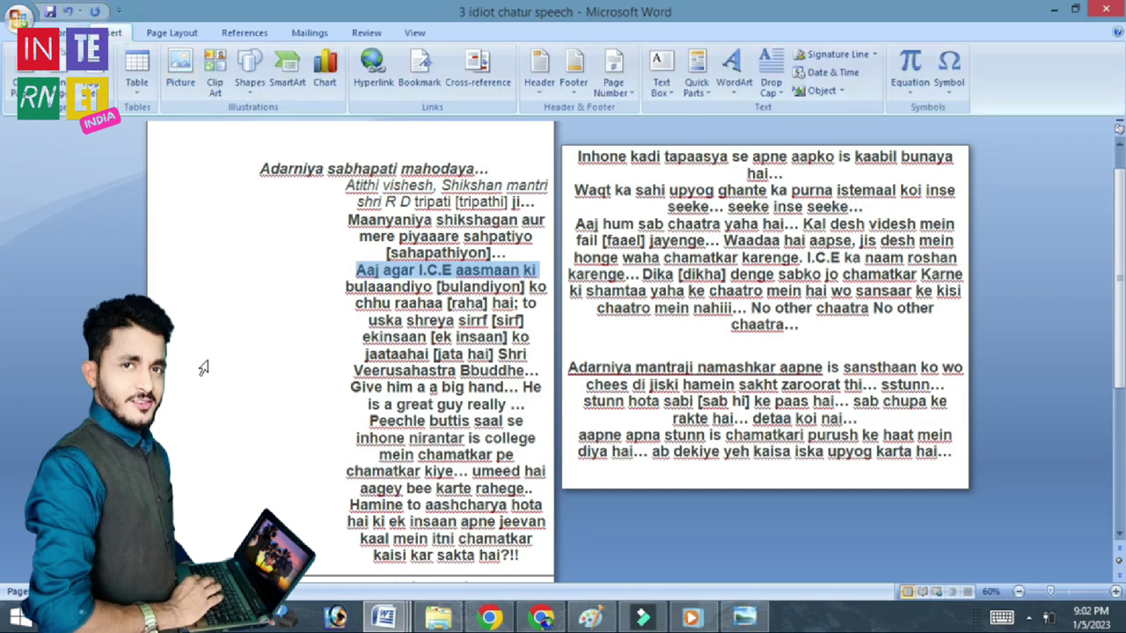
Select all the speech text and remove its indent with Ctrl+Shift+M twice
{"action": "key", "text": "ctrl+a"}
{"action": "key", "text": "ctrl+shift+m"}
{"action": "key", "text": "ctrl+shift+m"}
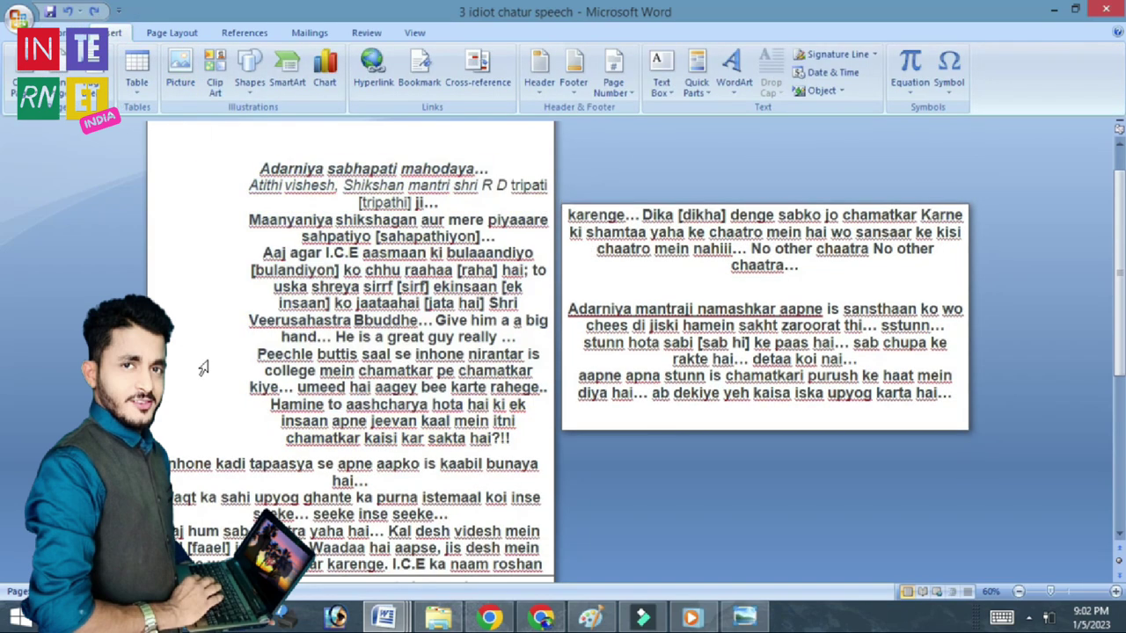
{"action": "key", "text": "ctrl+a"}
{"action": "key", "text": "ctrl+shift+m"}
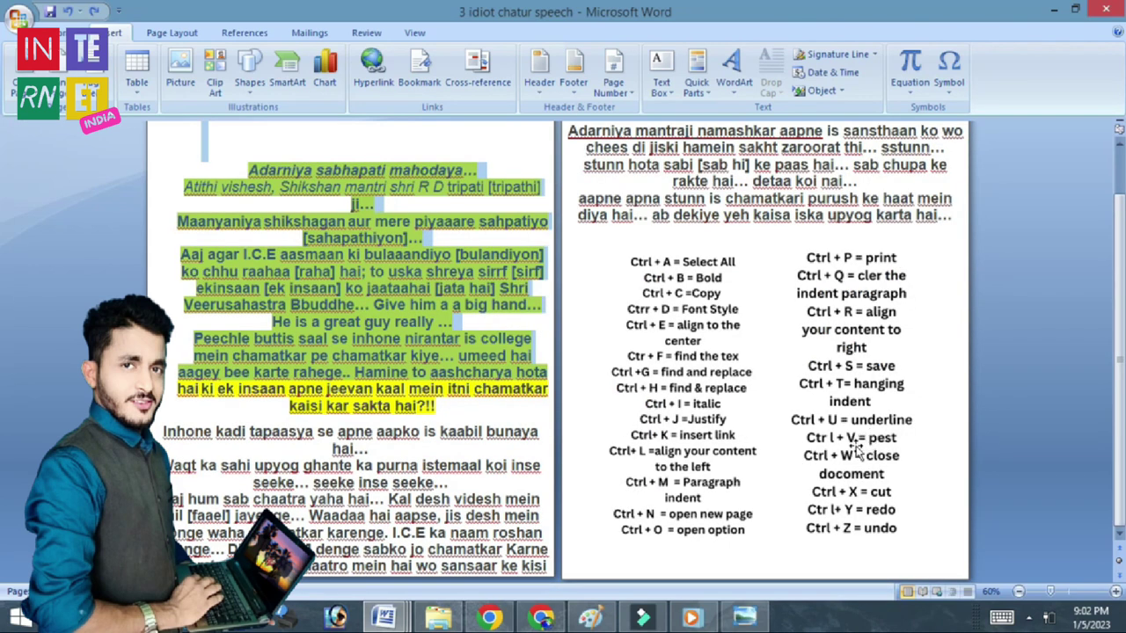
{"action": "left_click", "coordinate": [504, 416]}
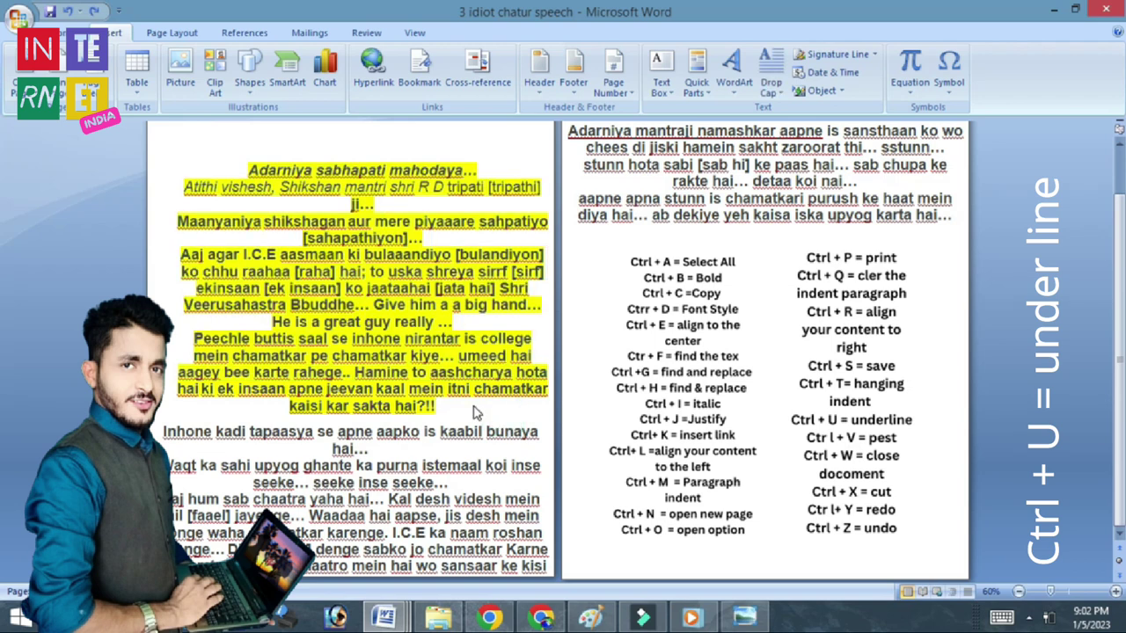
Underline the first paragraph, 'Inhone kadi tapaasya...', with Ctrl+U
{"action": "scroll", "coordinate": [474, 407], "scroll_direction": "down", "scroll_amount": 5}
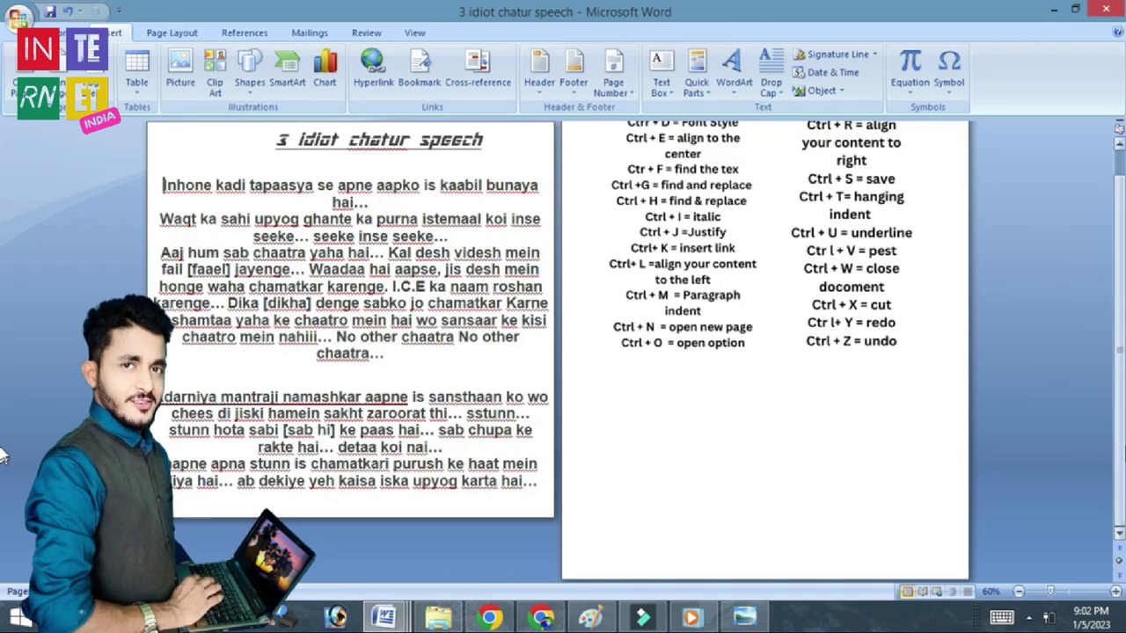
{"action": "scroll", "coordinate": [236, 187], "scroll_direction": "up", "scroll_amount": 1}
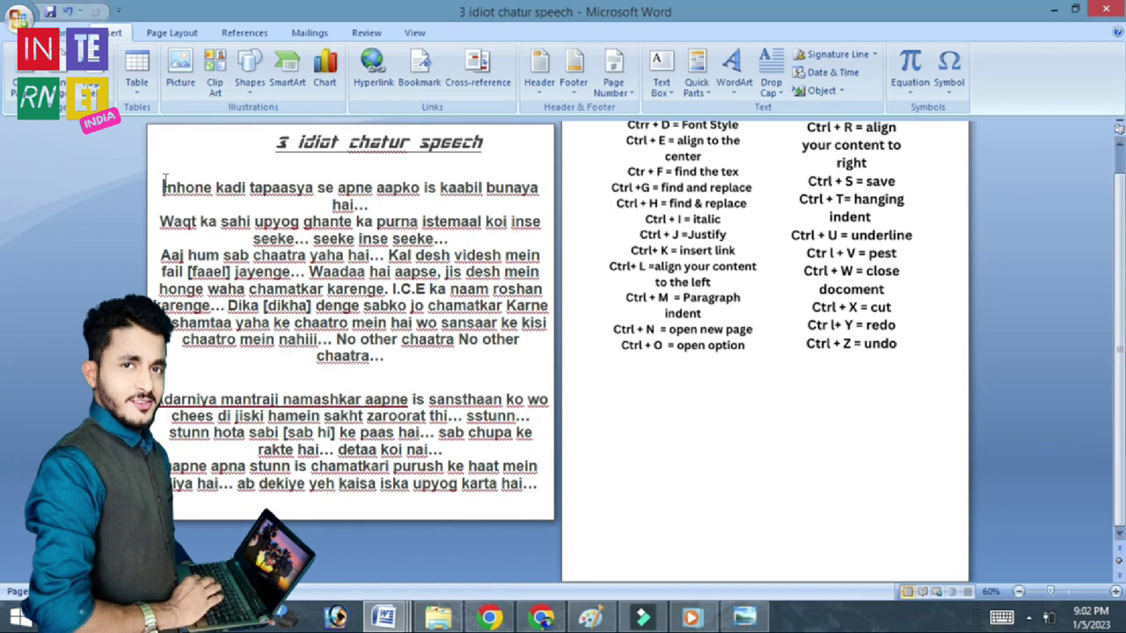
{"action": "left_click_drag", "start_coordinate": [161, 187], "coordinate": [456, 203]}
{"action": "key", "text": "ctrl+u"}
{"action": "left_click", "coordinate": [427, 222]}
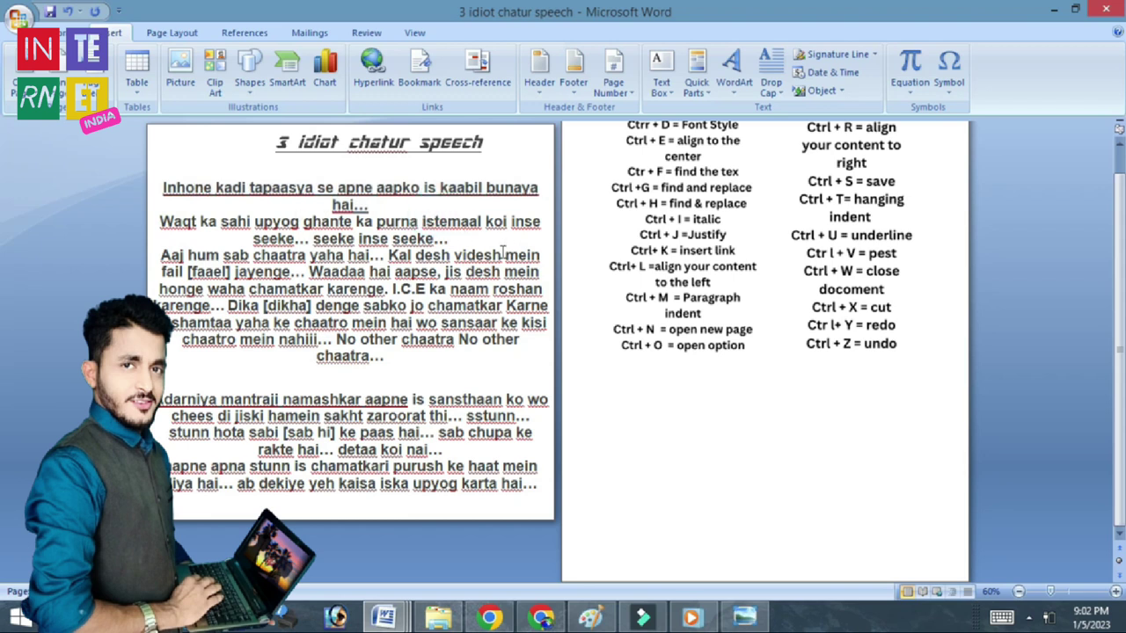
{"action": "left_click_drag", "start_coordinate": [387, 380], "coordinate": [354, 358]}
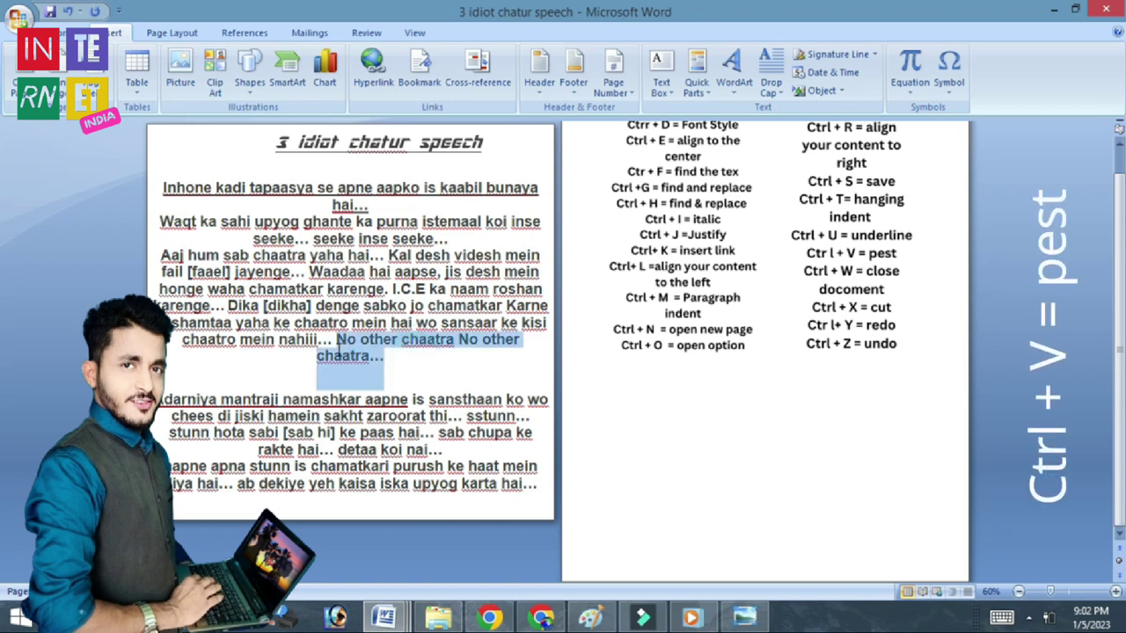
{"action": "left_click", "coordinate": [397, 355]}
{"action": "key", "text": "ctrl+v"}
{"action": "type", "text": "chaatra…"}
{"action": "key", "text": "ctrl+v"}
{"action": "key", "text": "ctrl+v"}
{"action": "key", "text": "ctrl+v"}
{"action": "key", "text": "ctrl+v"}
{"action": "key", "text": "ctrl+v"}
{"action": "key", "text": "ctrl+v"}
{"action": "key", "text": "ctrl+v"}
{"action": "key", "text": "ctrl+v"}
{"action": "key", "text": "ctrl+v"}
{"action": "key", "text": "ctrl+v"}
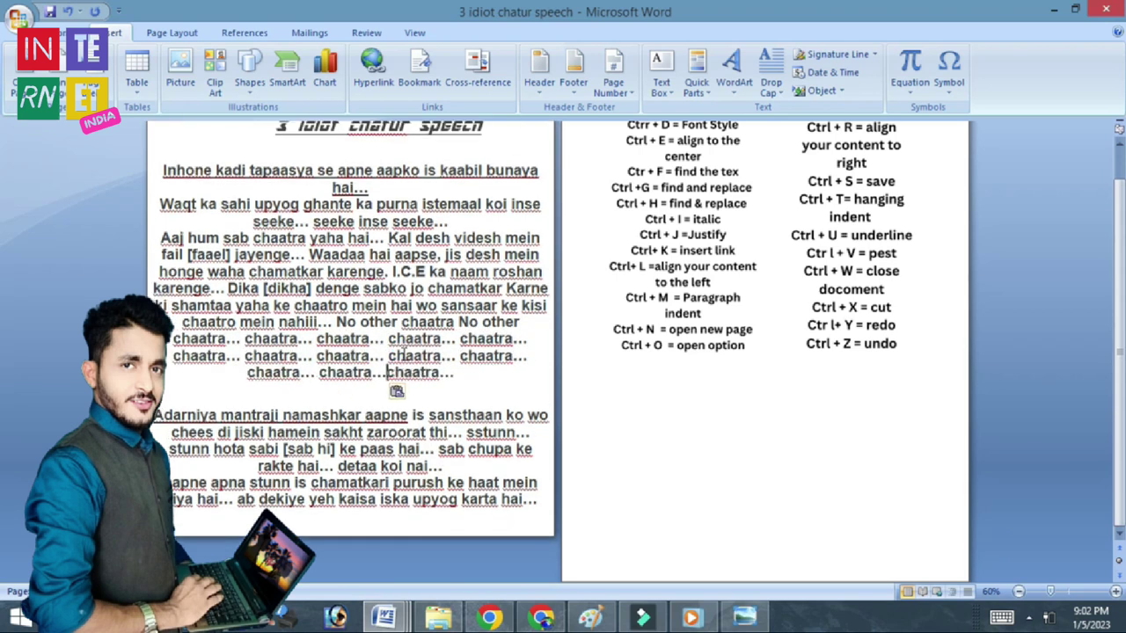
{"action": "key", "text": "ctrl+z"}
{"action": "key", "text": "ctrl+z"}
{"action": "key", "text": "ctrl+z"}
{"action": "key", "text": "ctrl+z"}
{"action": "key", "text": "ctrl+z"}
{"action": "key", "text": "ctrl+z"}
{"action": "key", "text": "ctrl+z"}
{"action": "key", "text": "ctrl+z"}
{"action": "key", "text": "ctrl+z"}
{"action": "key", "text": "ctrl+z"}
{"action": "key", "text": "ctrl+z"}
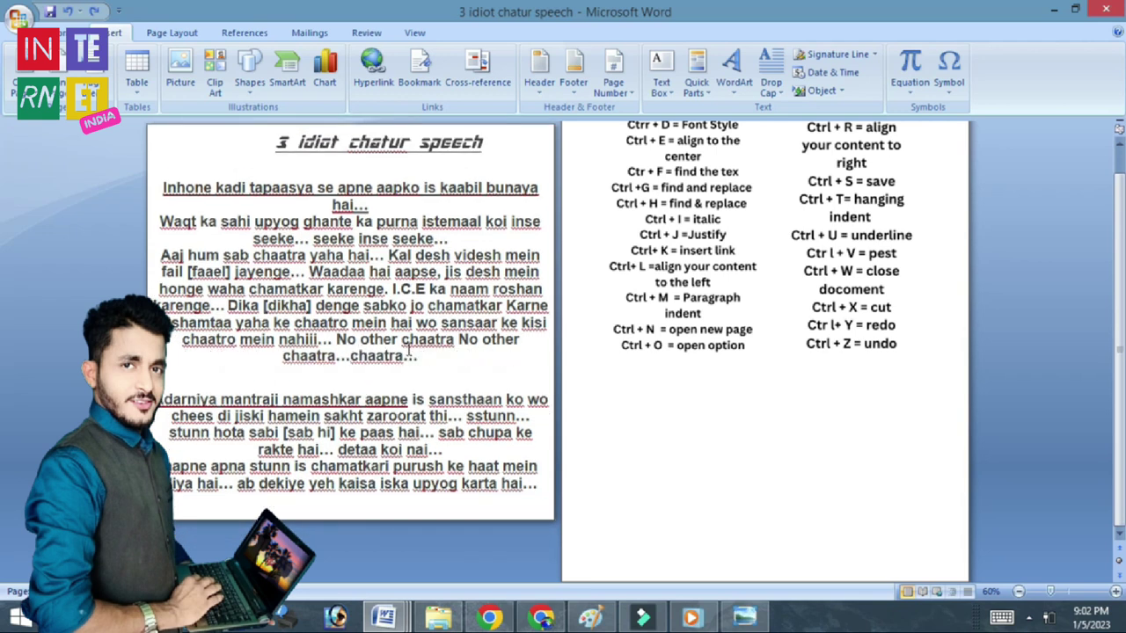
{"action": "key", "text": "ctrl+z"}
{"action": "key", "text": "ctrl+z"}
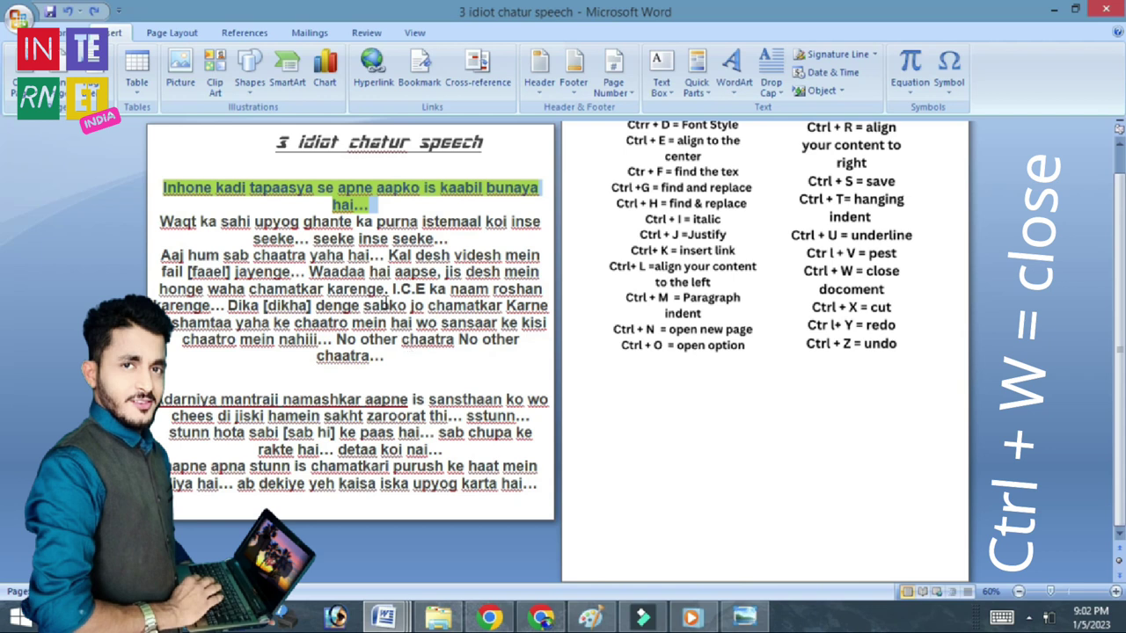
Close the speech with Ctrl+W and reopen '3 idiot chatur speech' from Recent Documents
{"action": "key", "text": "ctrl+w"}
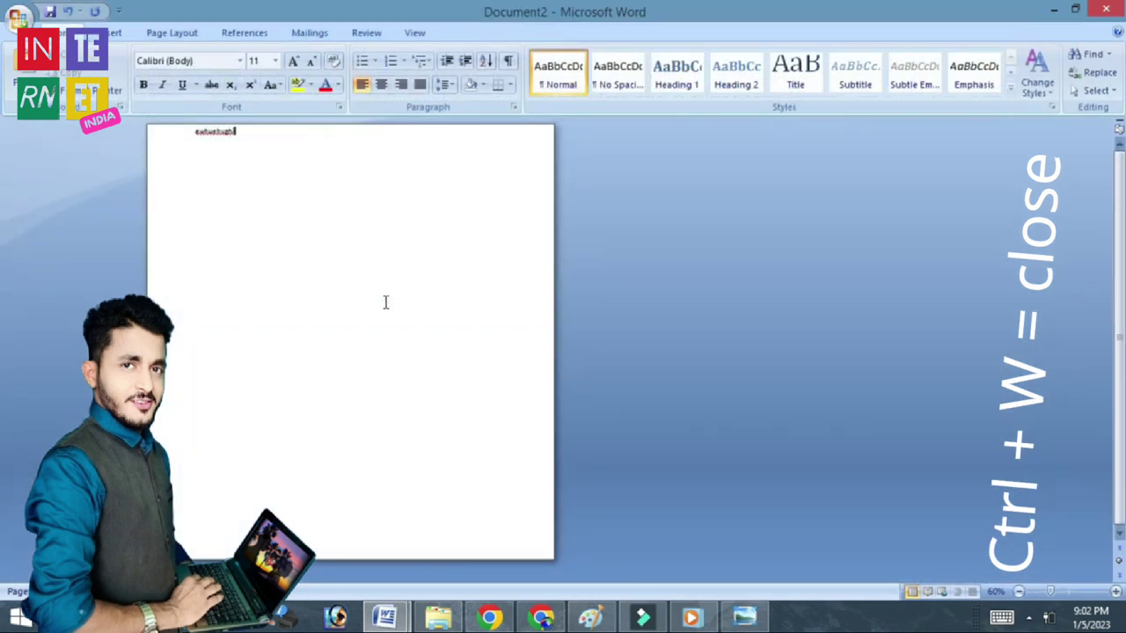
{"action": "left_click", "coordinate": [9, 13]}
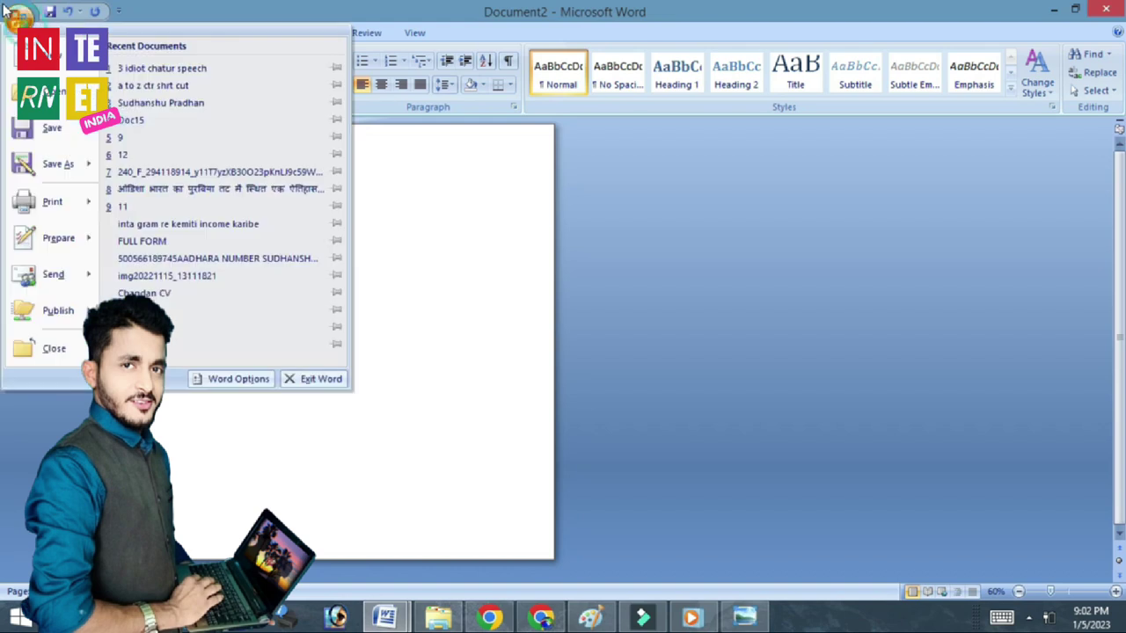
{"action": "left_click", "coordinate": [198, 71]}
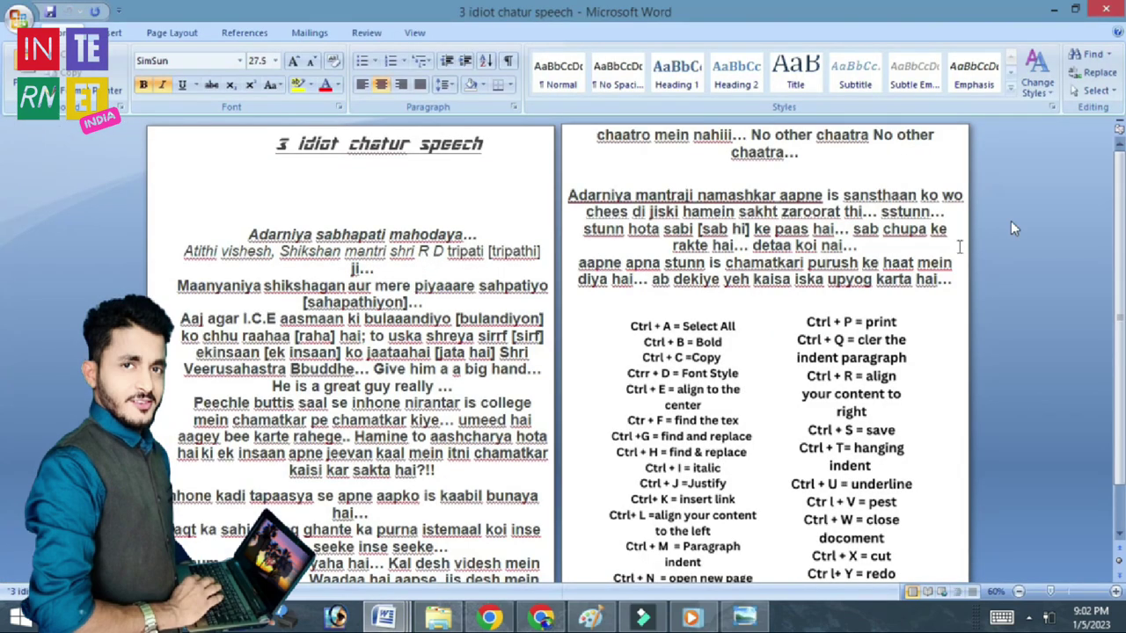
Cut the 'Adarniya sabhapati mahodaya' heading and paste it after 'karta hai...' at the end
{"action": "left_click", "coordinate": [1118, 173]}
{"action": "left_click_drag", "start_coordinate": [1118, 198], "coordinate": [1119, 227]}
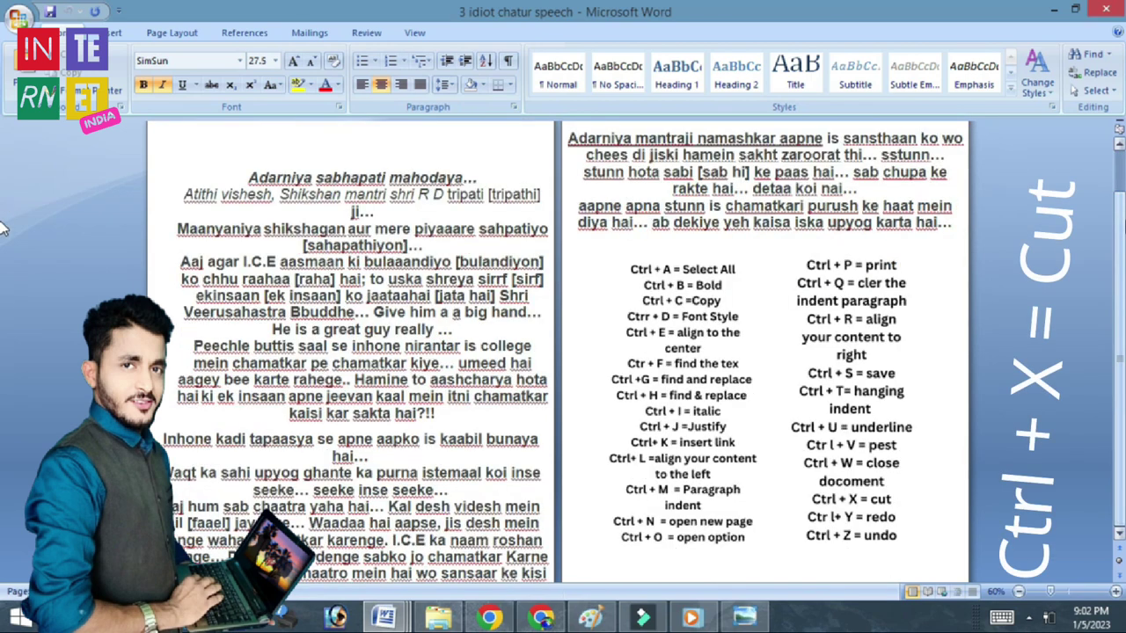
{"action": "left_click", "coordinate": [289, 165]}
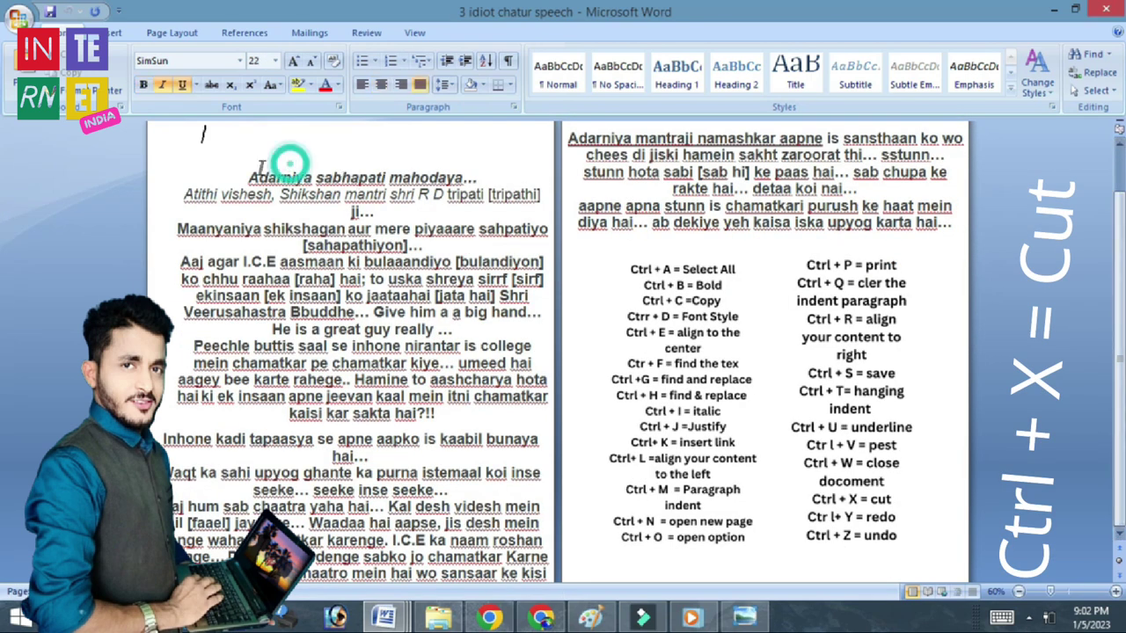
{"action": "left_click_drag", "start_coordinate": [251, 176], "coordinate": [463, 178]}
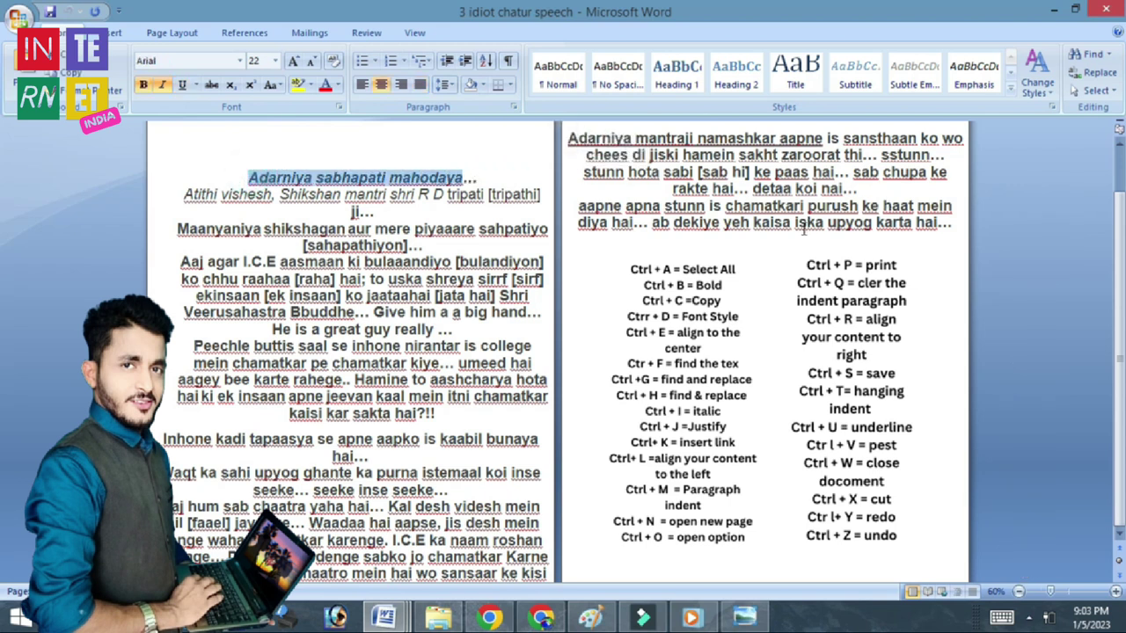
{"action": "key", "text": "ctrl+x"}
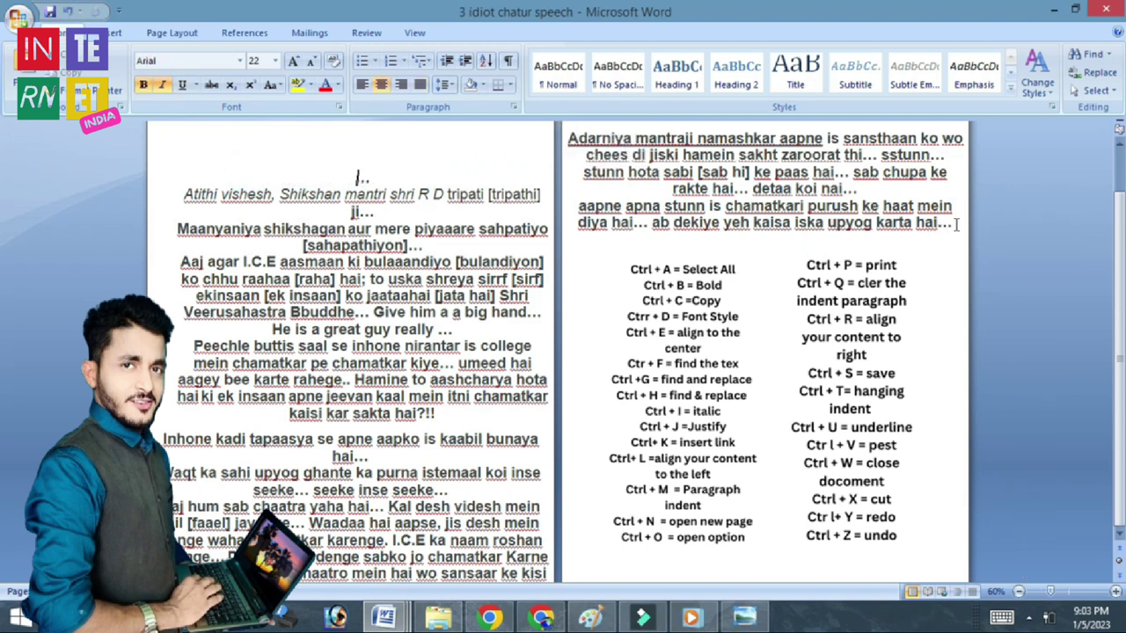
{"action": "left_click", "coordinate": [952, 227]}
{"action": "key", "text": "ctrl+v"}
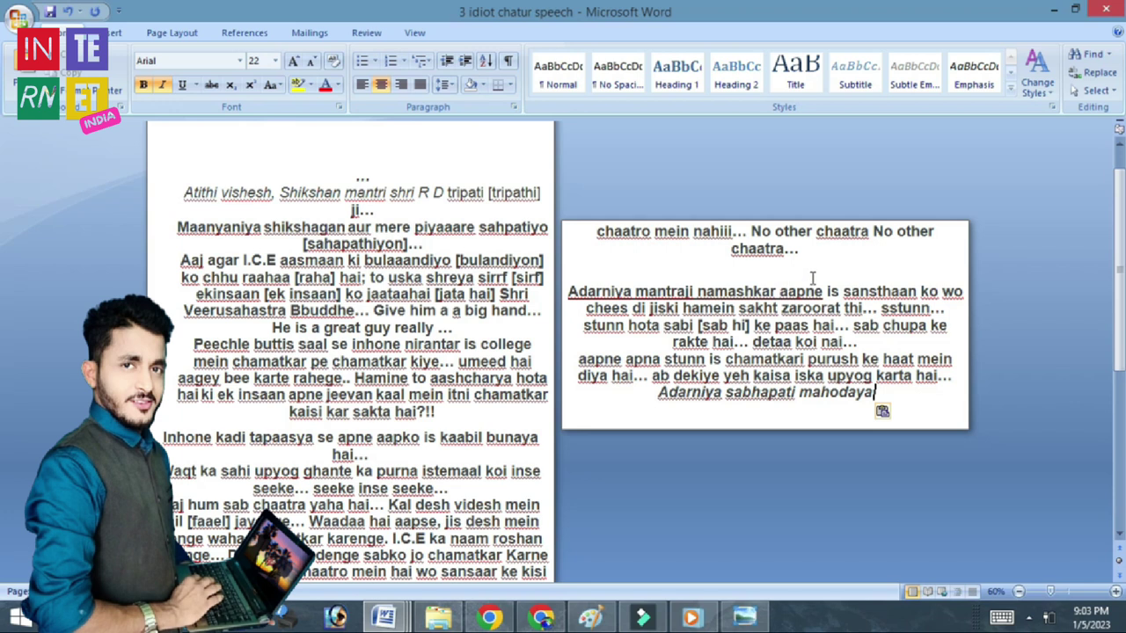
{"action": "left_click_drag", "start_coordinate": [1118, 247], "coordinate": [1119, 334]}
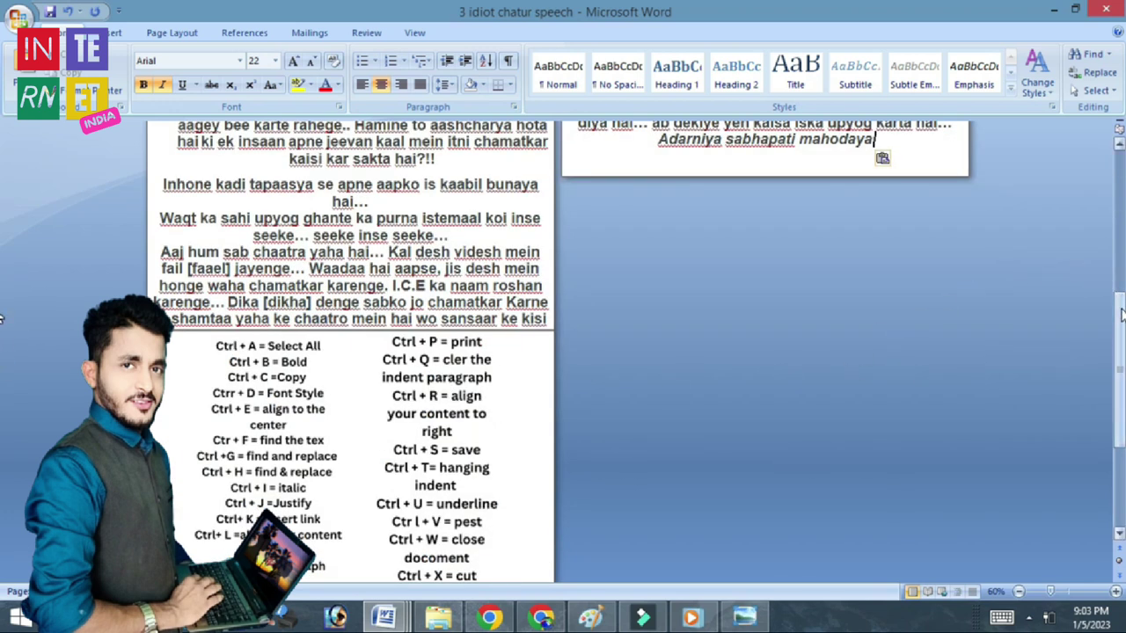
{"action": "mouse_move", "coordinate": [1118, 341]}
{"action": "left_mouse_down"}
{"action": "mouse_move", "coordinate": [1118, 316]}
{"action": "mouse_move", "coordinate": [1109, 425]}
{"action": "left_mouse_up"}
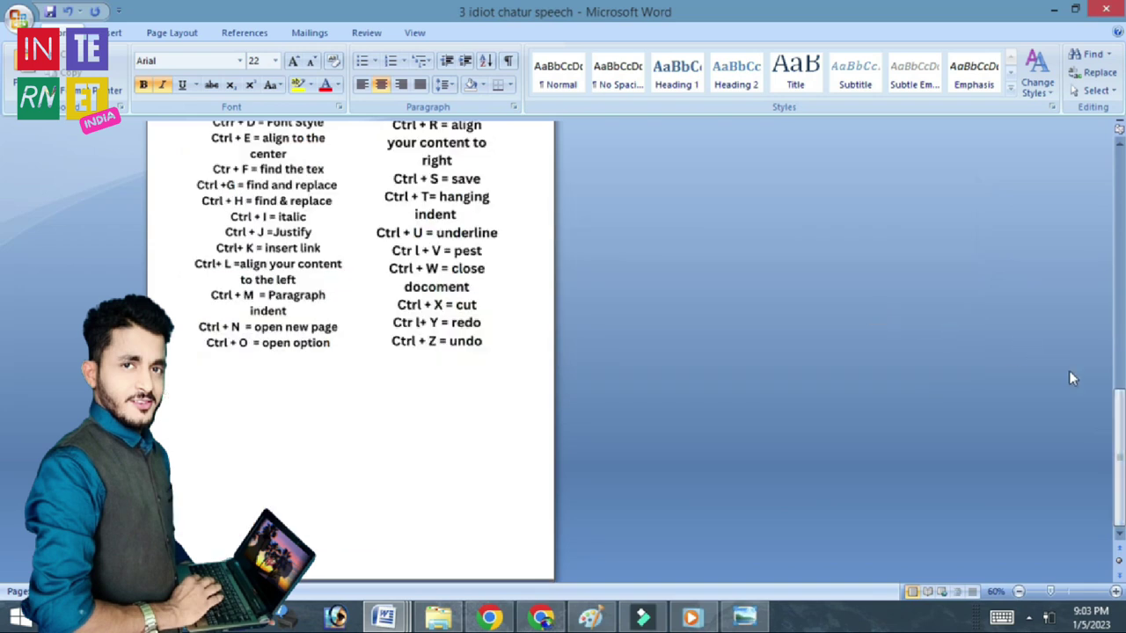
{"action": "mouse_move", "coordinate": [1109, 431]}
{"action": "left_mouse_down"}
{"action": "mouse_move", "coordinate": [1121, 346]}
{"action": "mouse_move", "coordinate": [1114, 189]}
{"action": "left_mouse_up"}
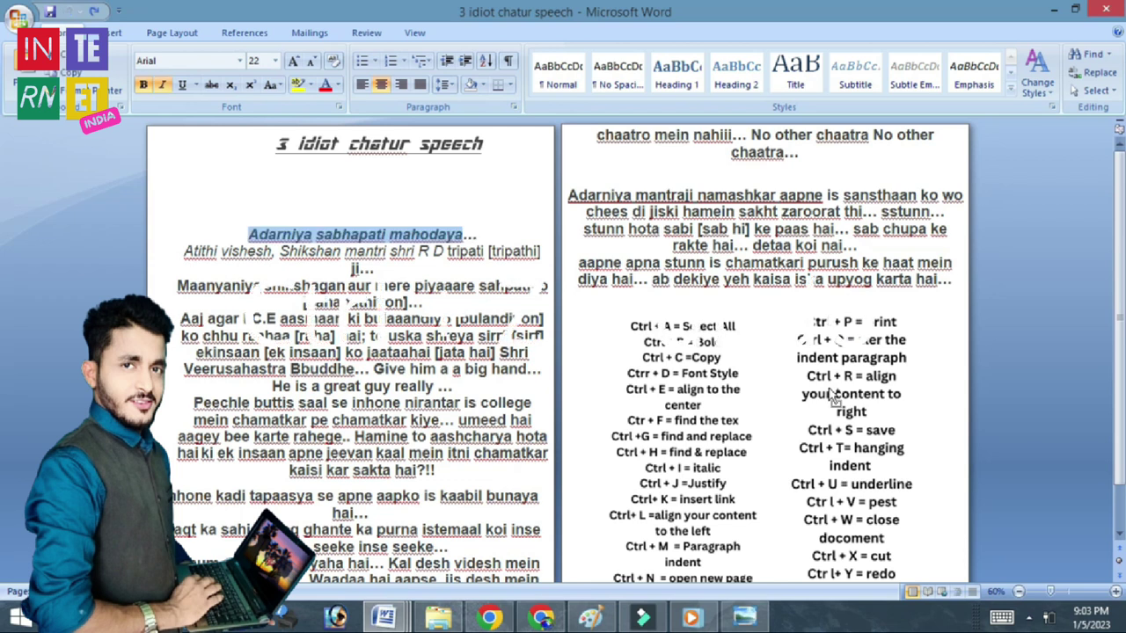
Delete the heading, undo to restore it, then cut it out again with Ctrl+X
{"action": "key", "text": "Delete"}
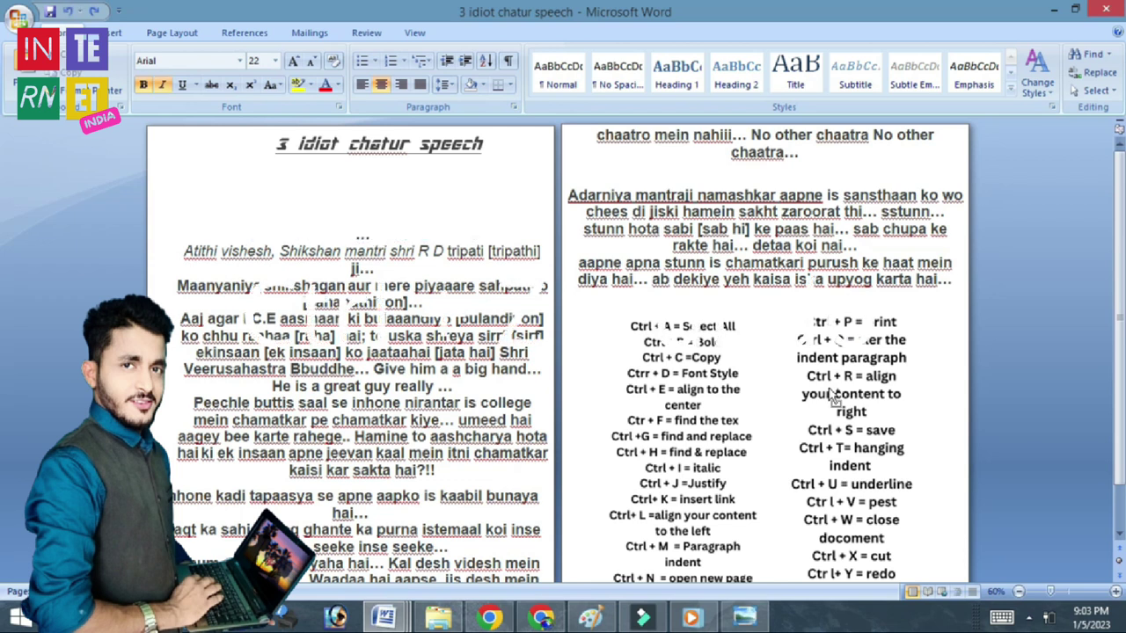
{"action": "key", "text": "ctrl+z"}
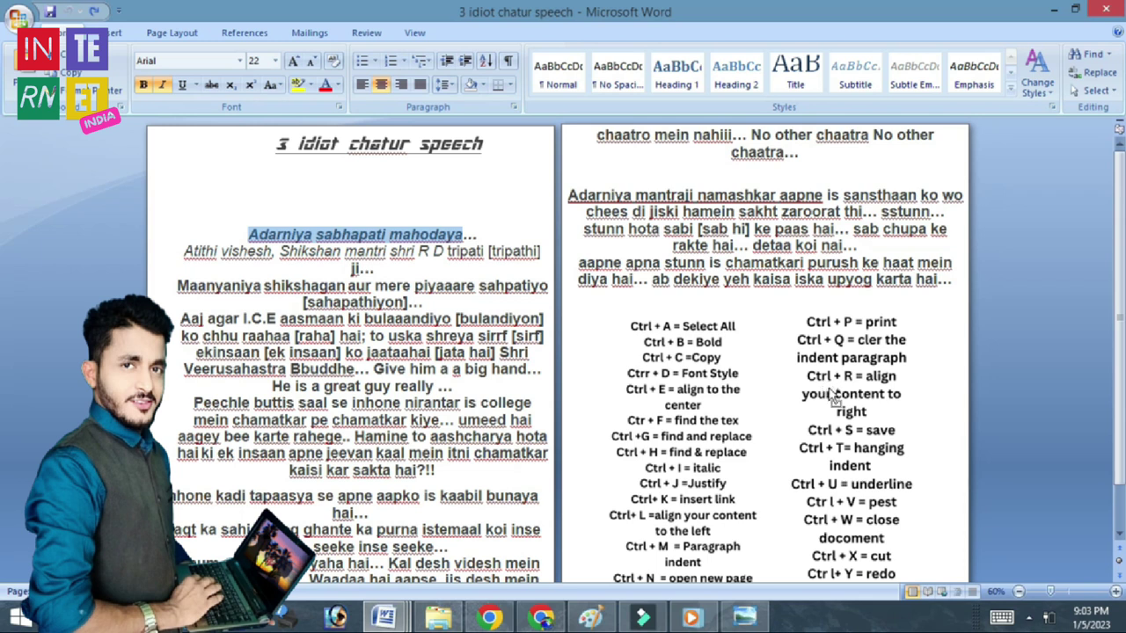
{"action": "key", "text": "ctrl+x"}
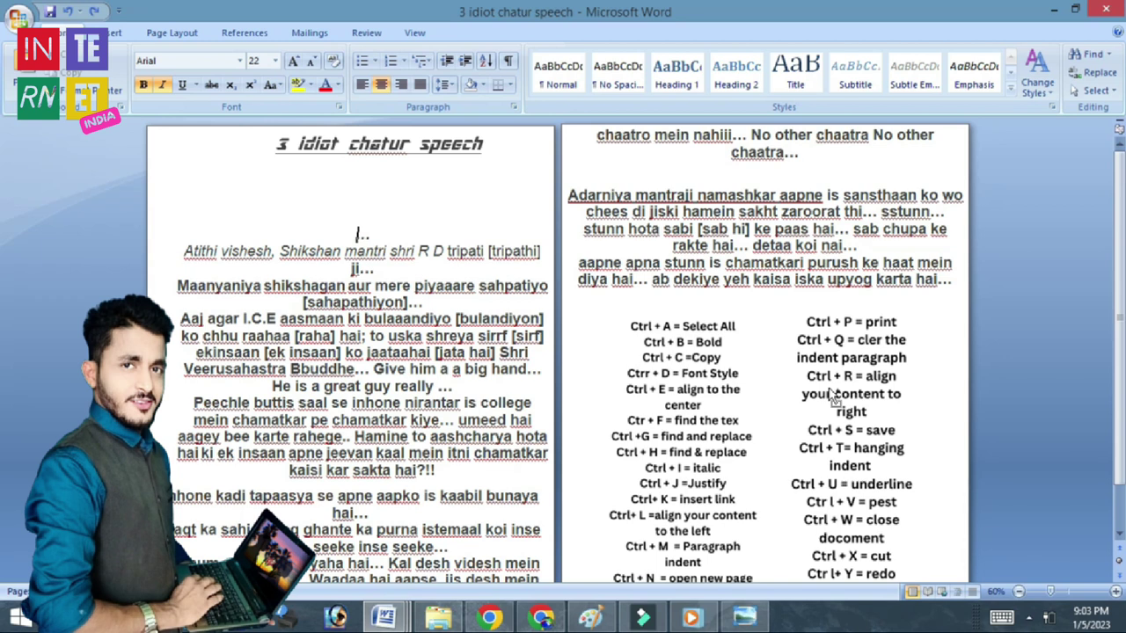
Move playback to about 00:07:26 and open the 'Ctrl + S = save' title for editing
{"action": "left_click_drag", "start_coordinate": [1120, 369], "coordinate": [1120, 402]}
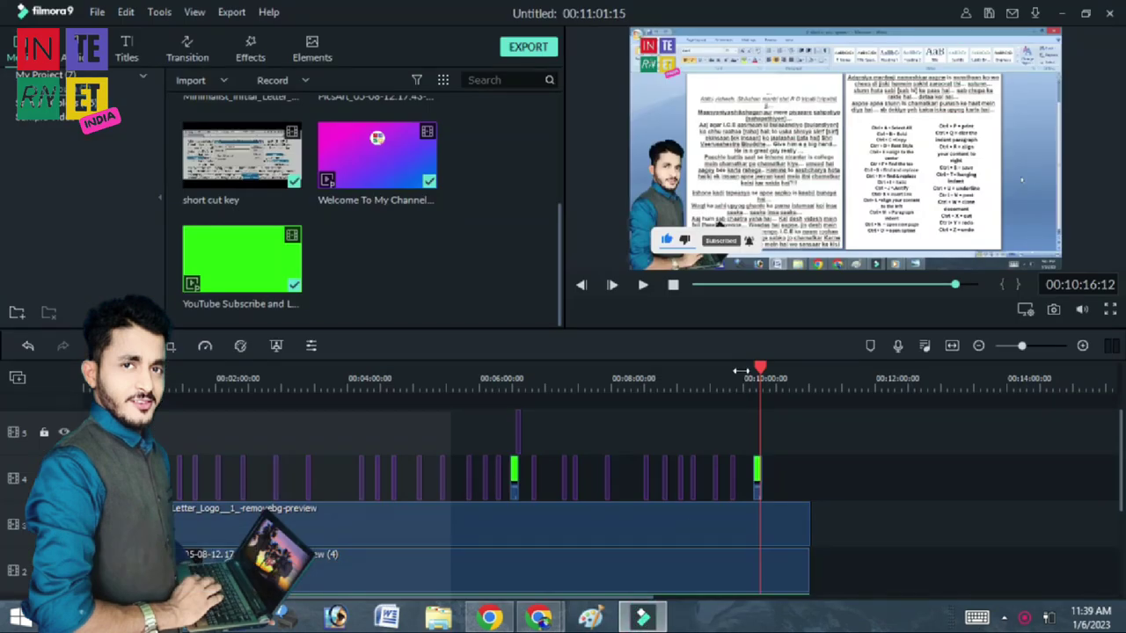
{"action": "left_click_drag", "start_coordinate": [761, 368], "coordinate": [565, 368]}
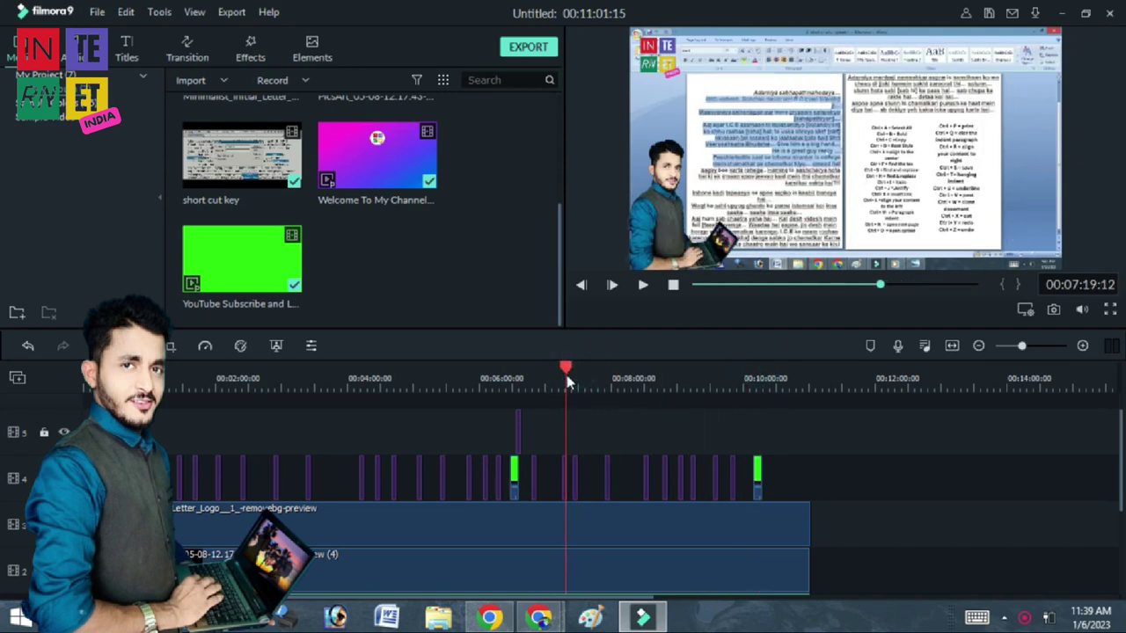
{"action": "double_click", "coordinate": [575, 480]}
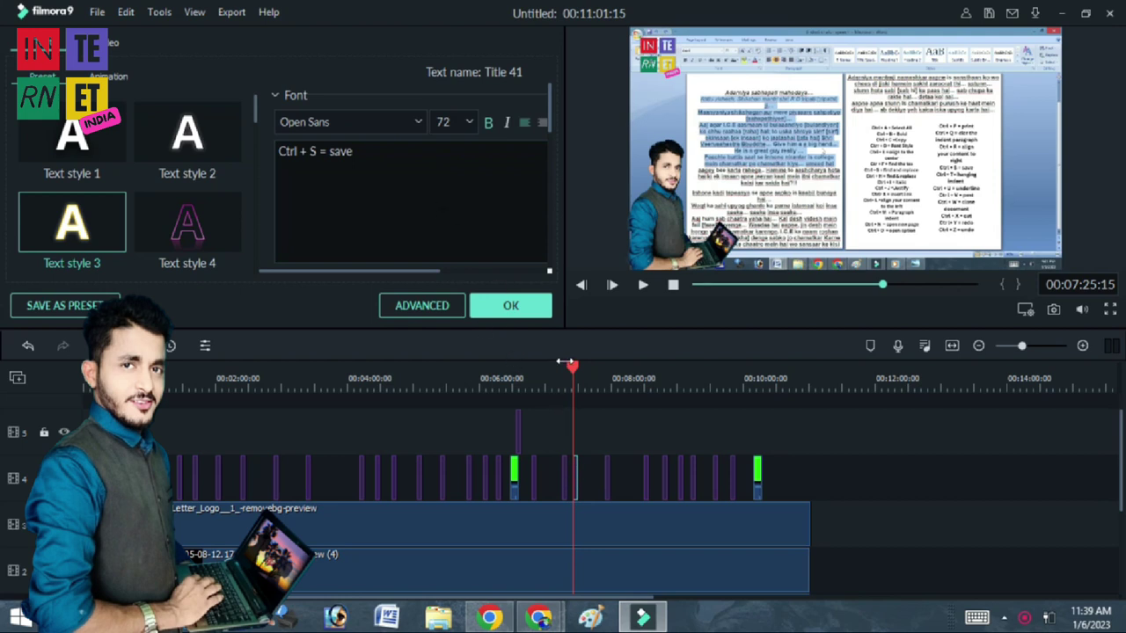
Move the playhead back to 00:01:27:18 and adjust the timeline zoom
{"action": "left_click_drag", "start_coordinate": [567, 370], "coordinate": [180, 370]}
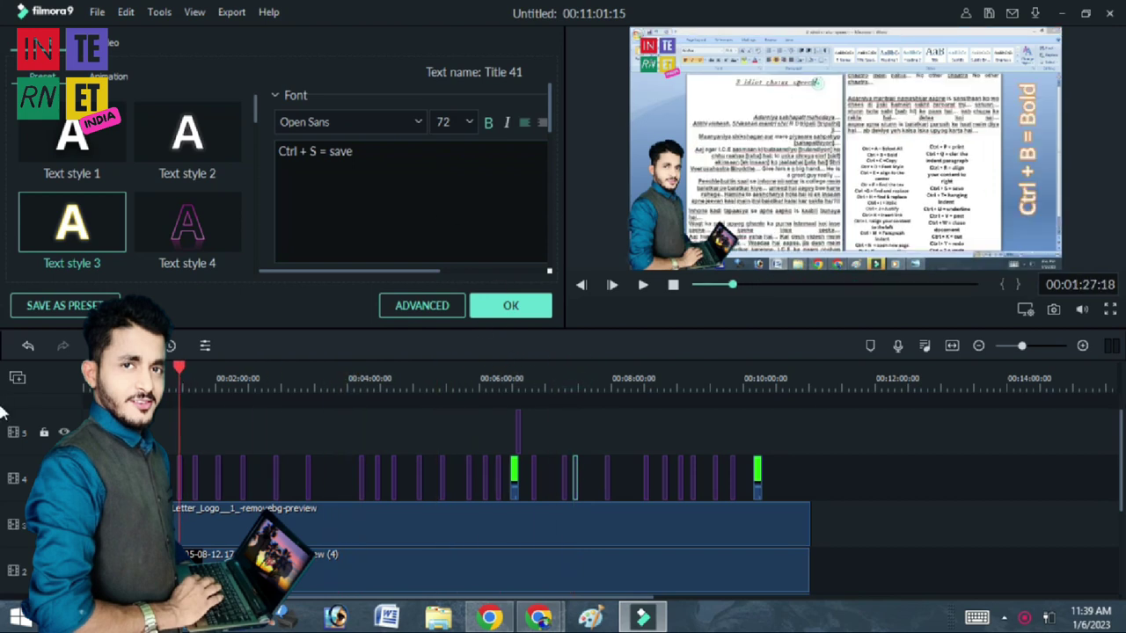
{"action": "mouse_move", "coordinate": [1121, 452]}
{"action": "left_mouse_down"}
{"action": "mouse_move", "coordinate": [1115, 538]}
{"action": "mouse_move", "coordinate": [1115, 437]}
{"action": "left_mouse_up"}
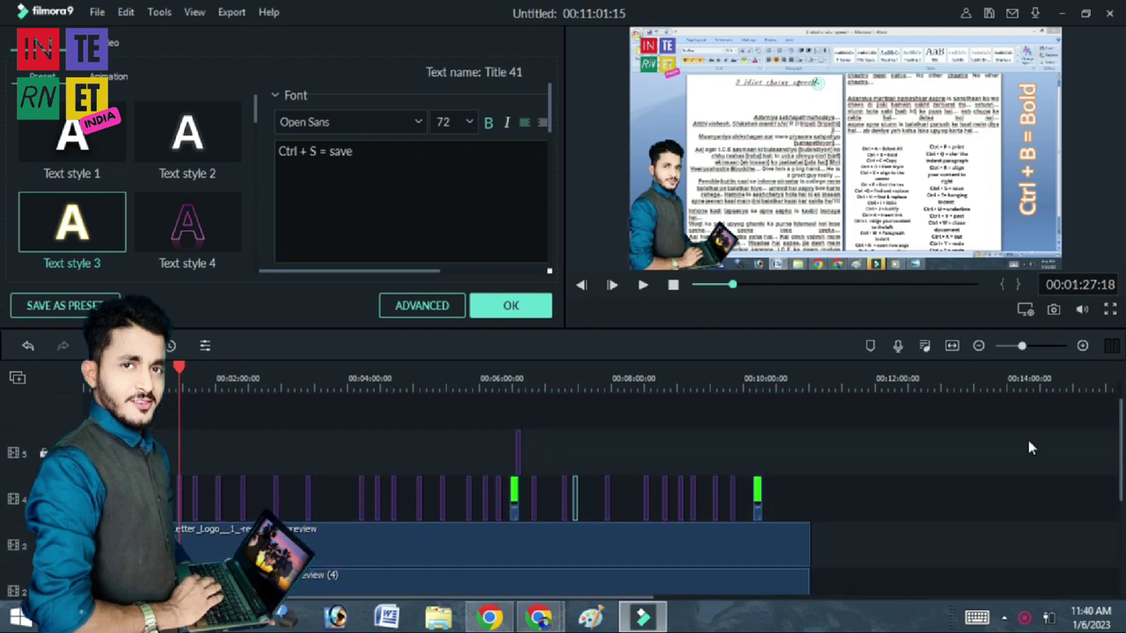
{"action": "left_click", "coordinate": [1082, 347]}
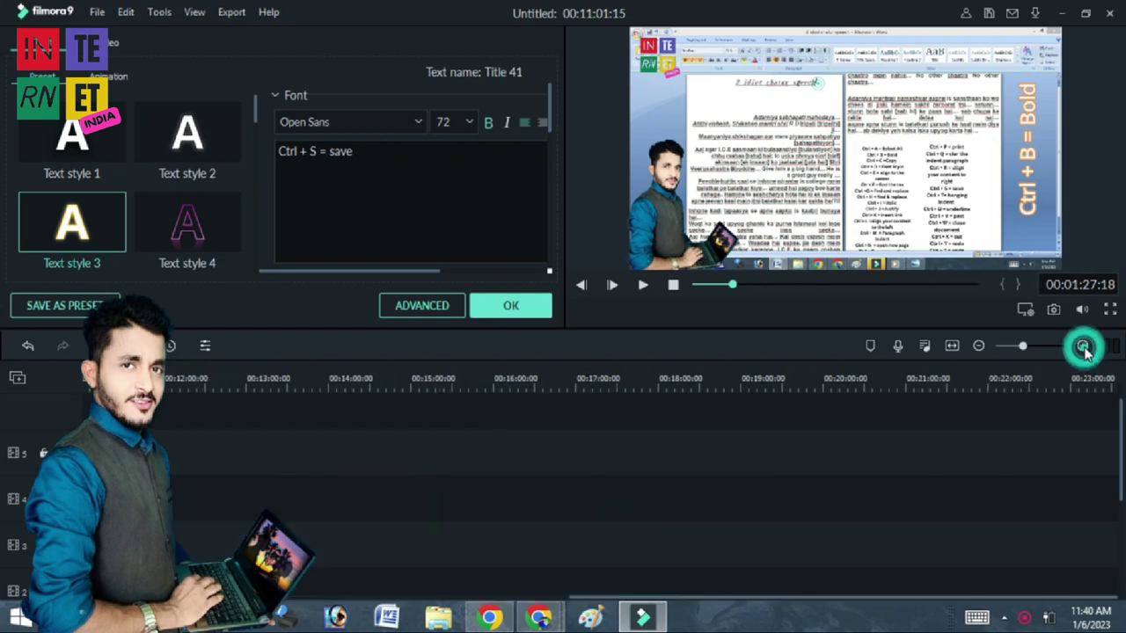
{"action": "left_click", "coordinate": [978, 346]}
{"action": "left_click", "coordinate": [977, 347]}
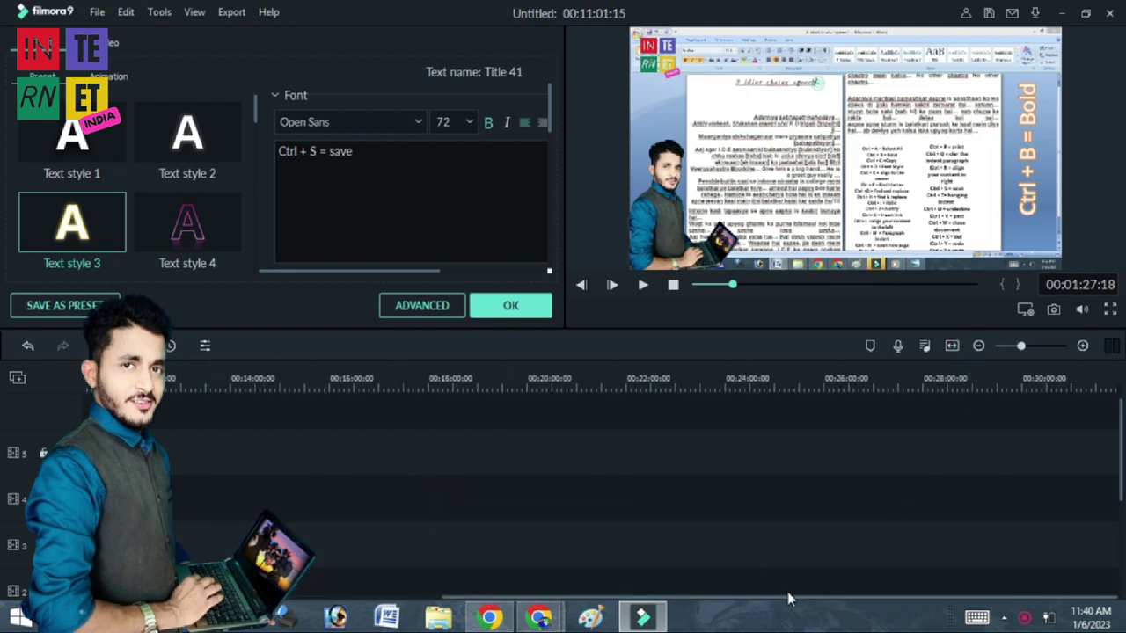
Open the video clip's settings, shift the presenter overlay left and up, then confirm with OK
{"action": "left_click_drag", "start_coordinate": [788, 599], "coordinate": [305, 486]}
{"action": "double_click", "coordinate": [675, 244]}
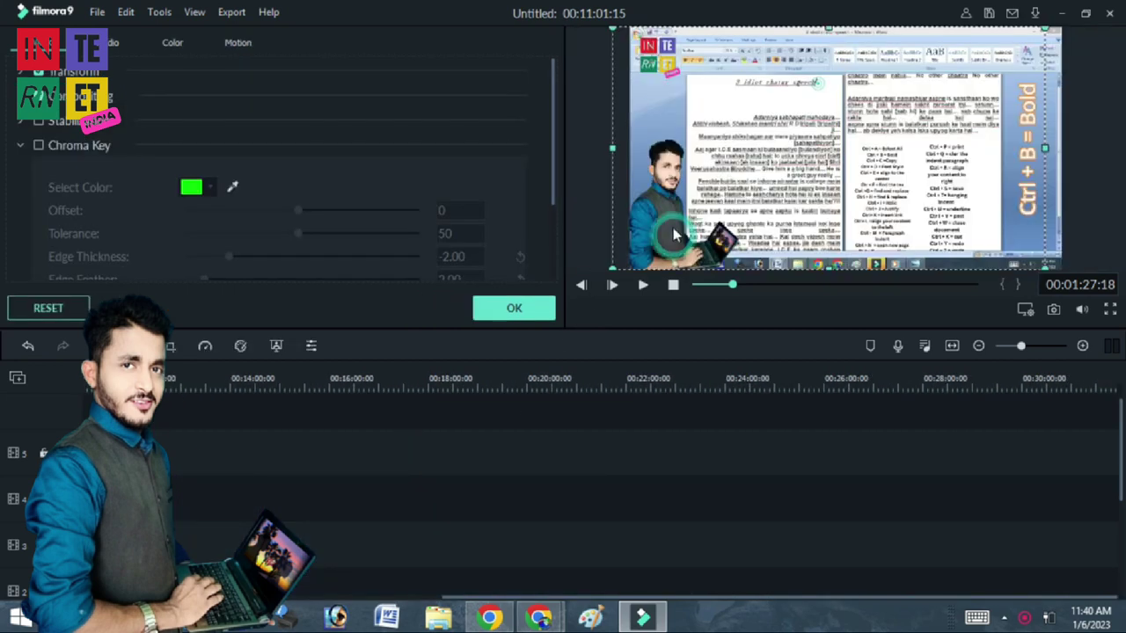
{"action": "mouse_move", "coordinate": [669, 211]}
{"action": "left_mouse_down"}
{"action": "mouse_move", "coordinate": [659, 208]}
{"action": "mouse_move", "coordinate": [676, 218]}
{"action": "left_mouse_up"}
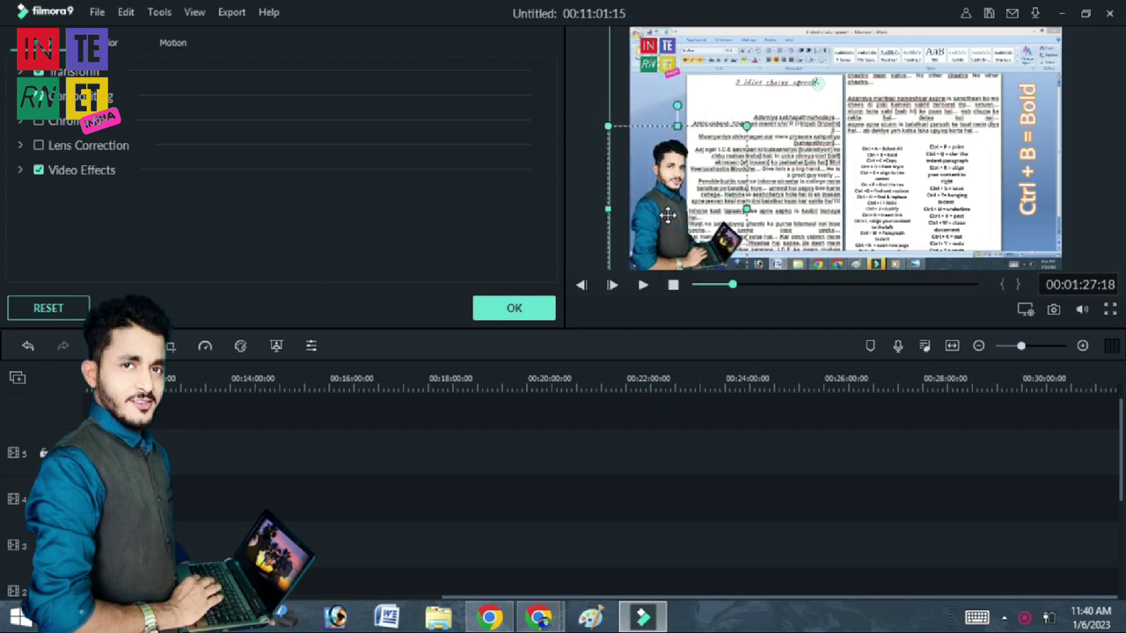
{"action": "left_click", "coordinate": [666, 62]}
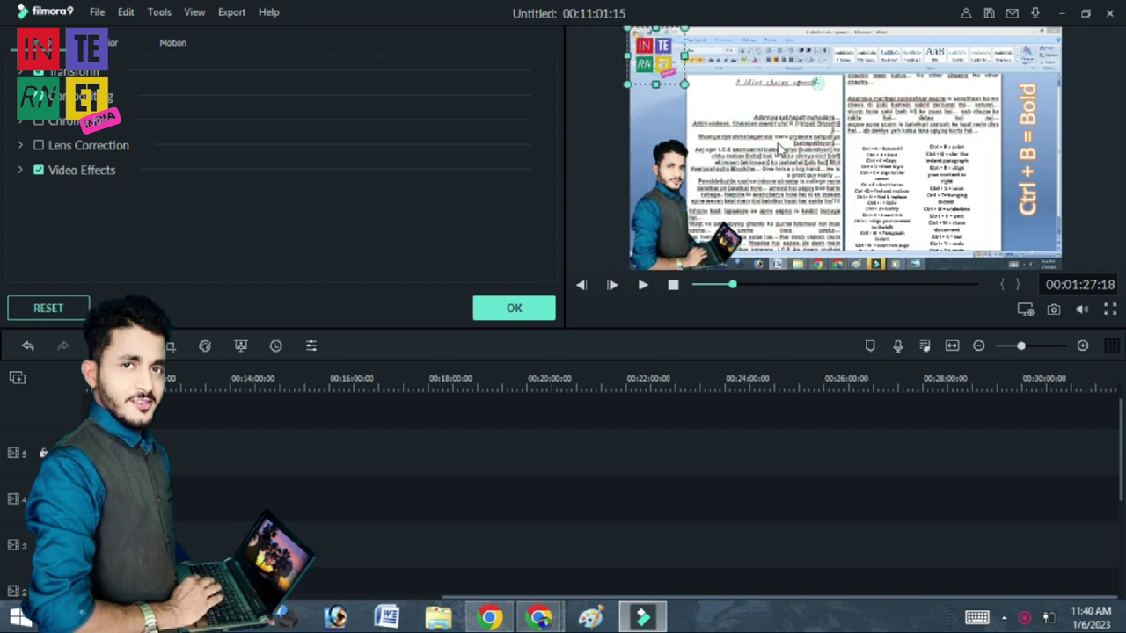
{"action": "left_click", "coordinate": [528, 307]}
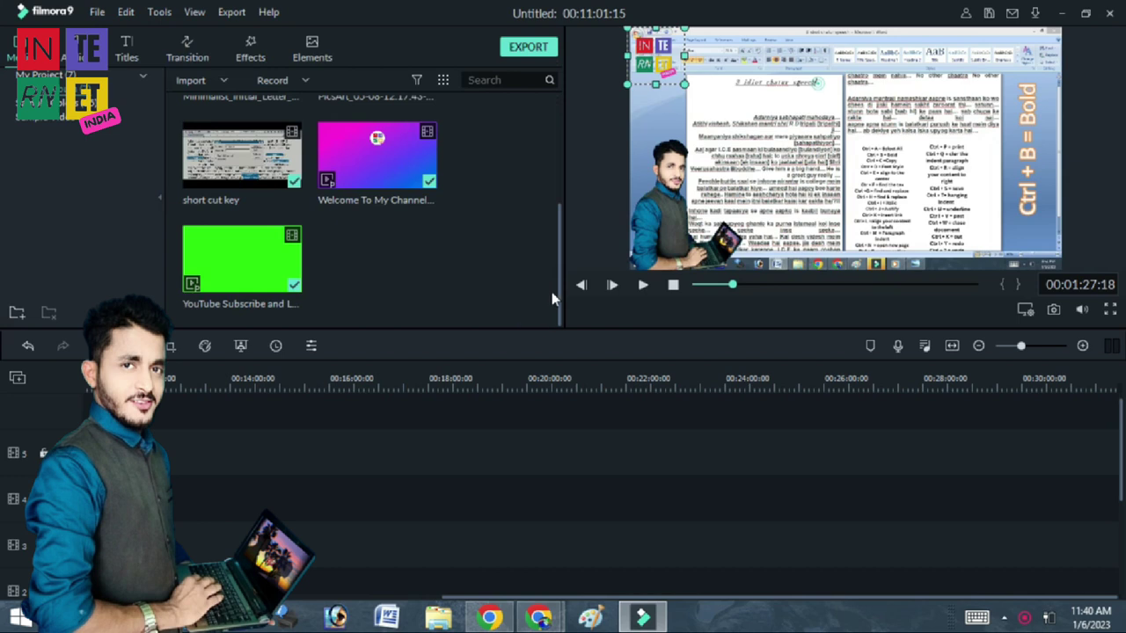